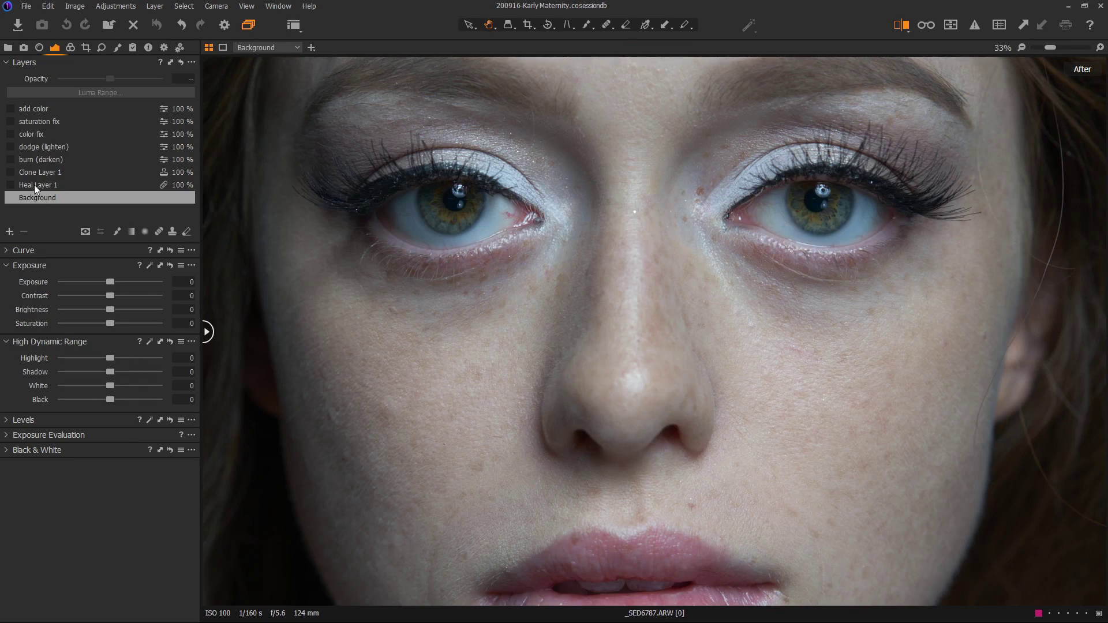
Step: Re-enable Heal Layer 1, briefly checking its mask, then re-enable Clone Layer 1
left_click(34, 185)
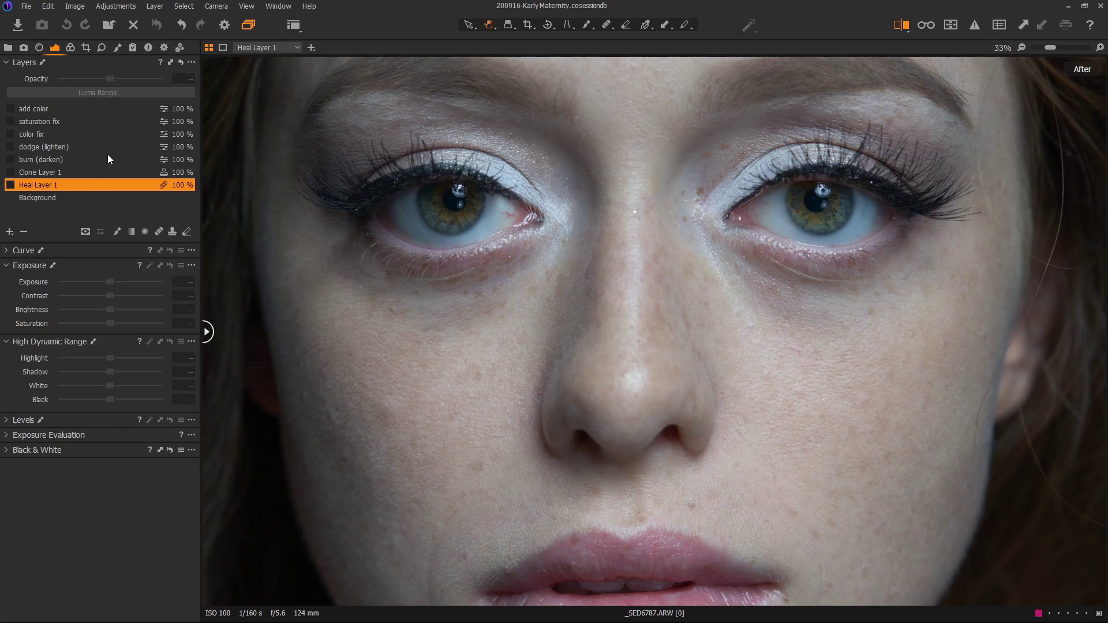
left_click(10, 186)
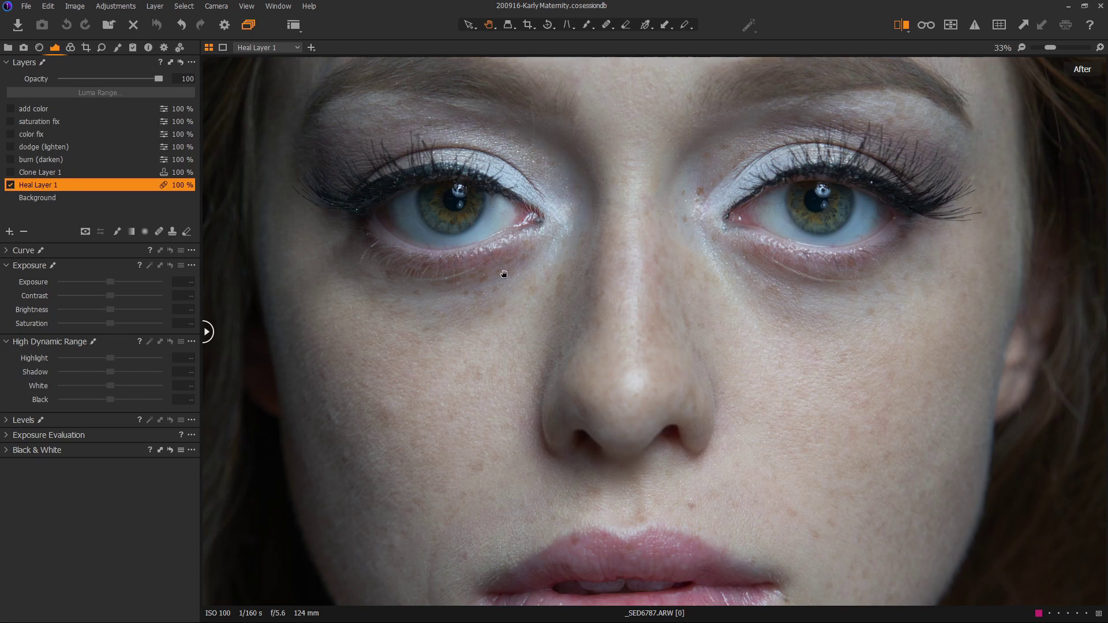
key("m")
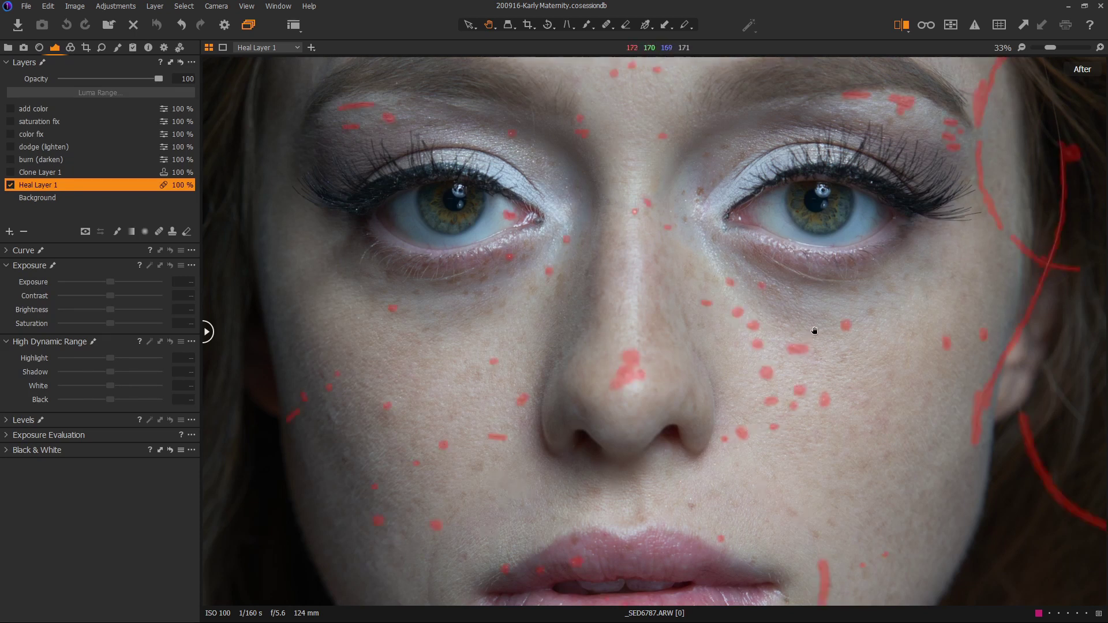
key("m")
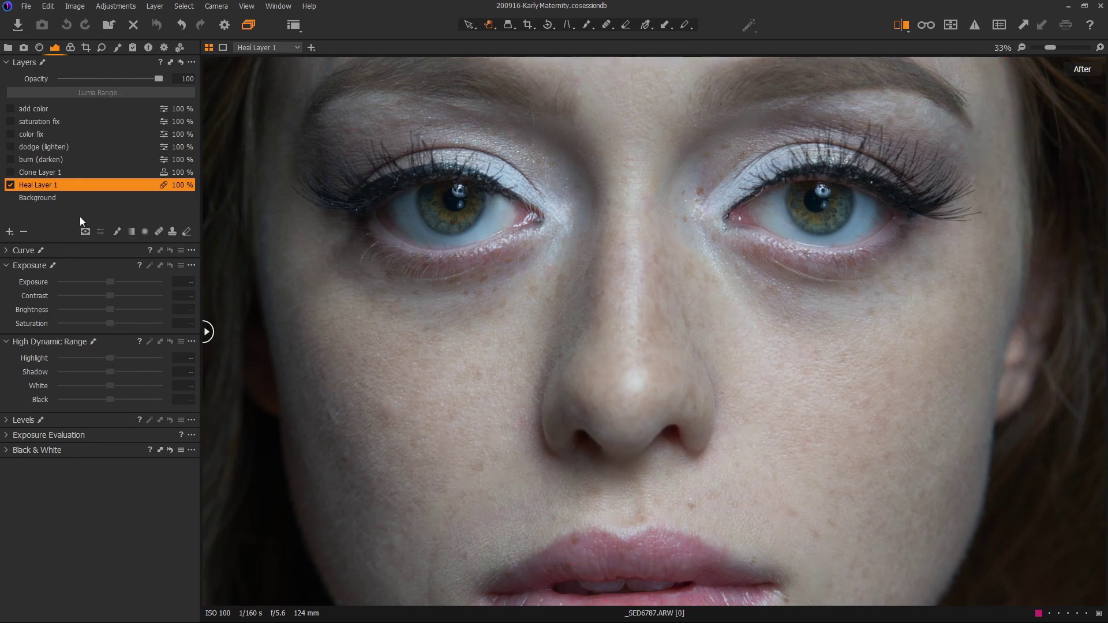
left_click(36, 172)
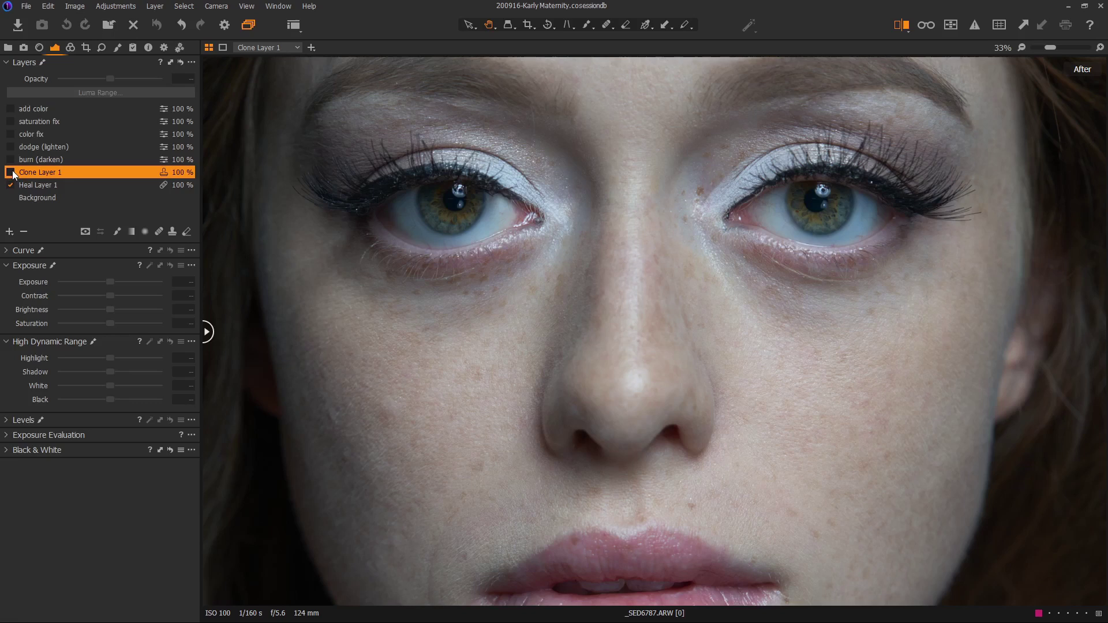
left_click(11, 173)
Step: Enable the burn (darken) and dodge (lighten) layers, comparing dodge on/off and checking its cheek mask
left_click(10, 160)
left_click(52, 163)
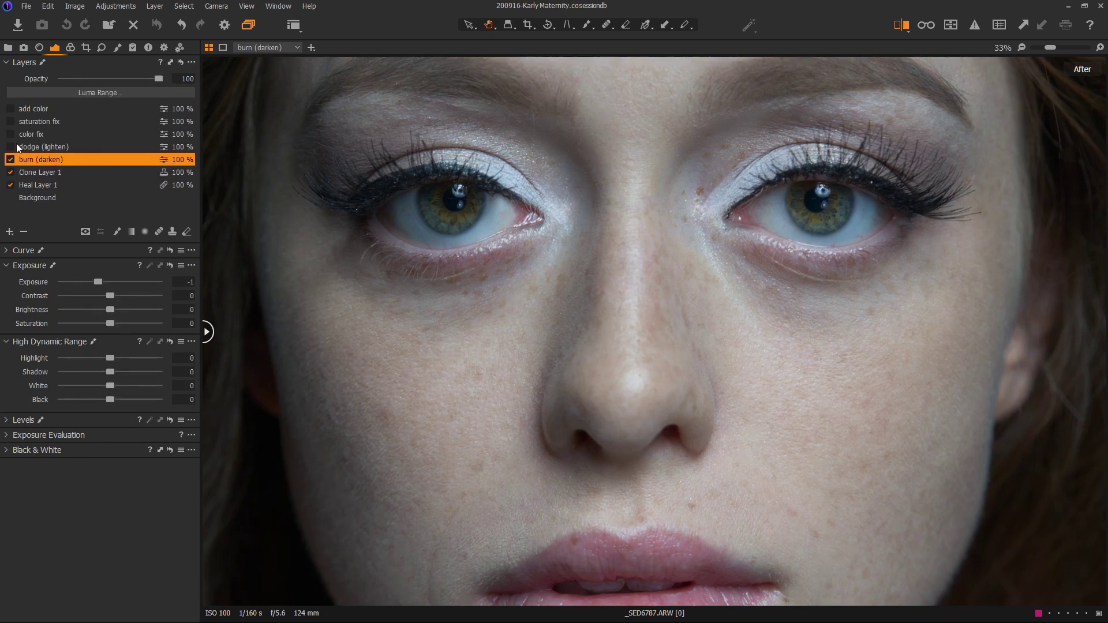
left_click(30, 146)
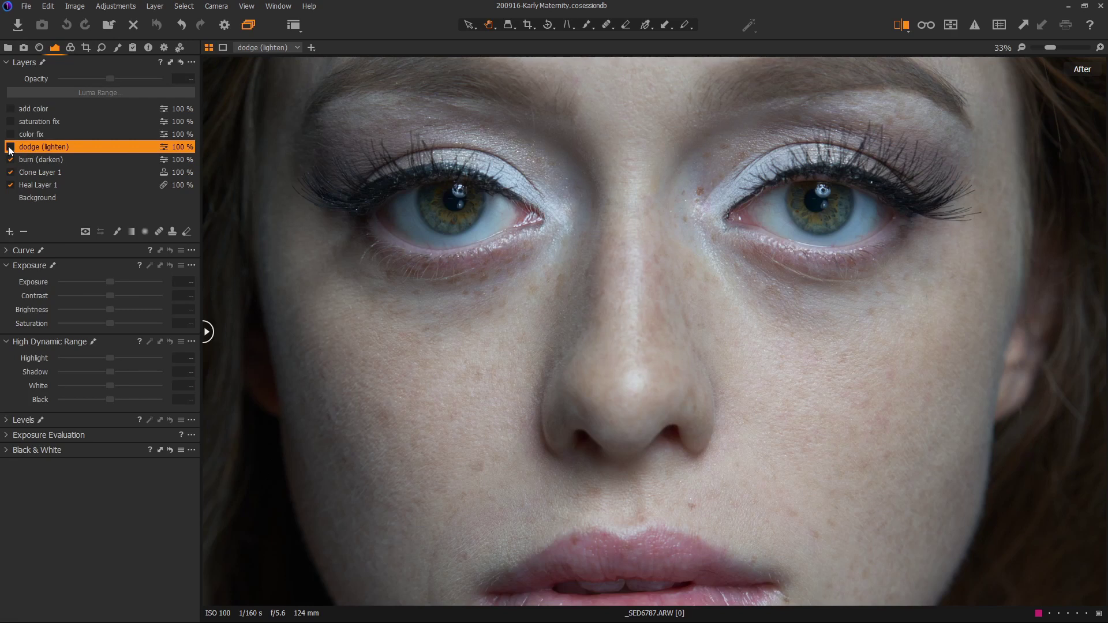
left_click(10, 148)
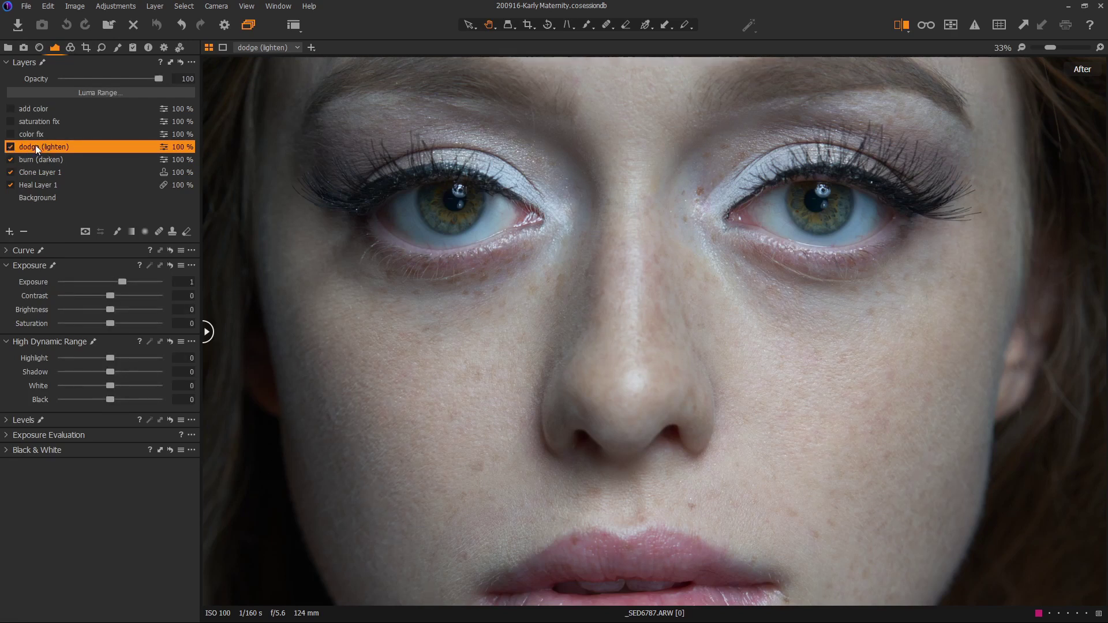
left_click(10, 148)
left_click(11, 148)
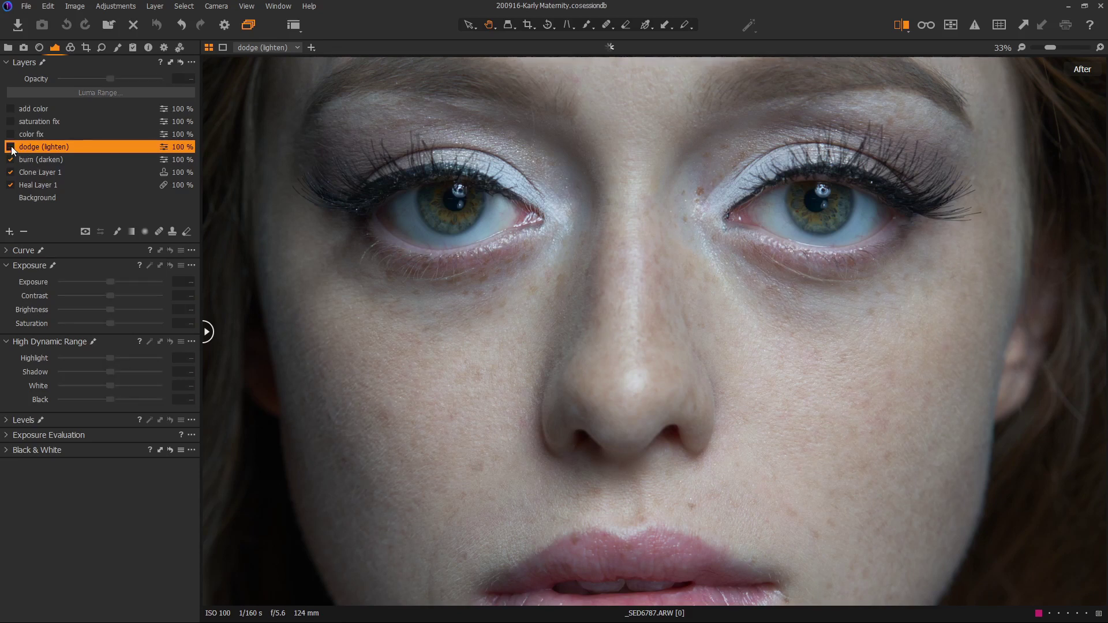
left_click(10, 147)
key("m")
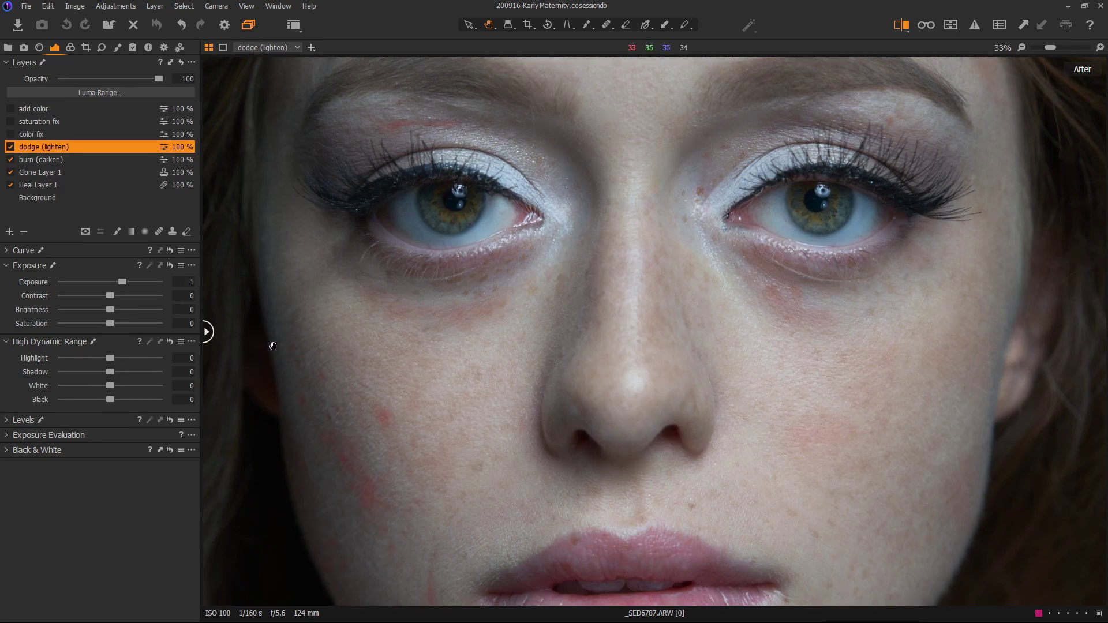
key("m")
Step: Enable the color fix, saturation fix and add color layers
left_click(26, 134)
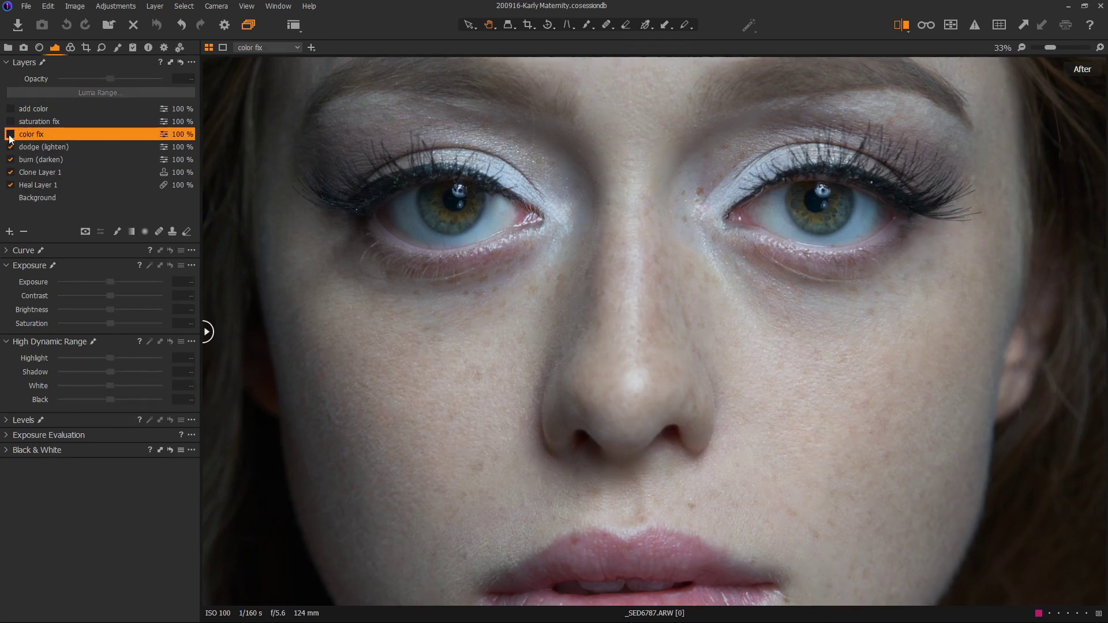
left_click(11, 134)
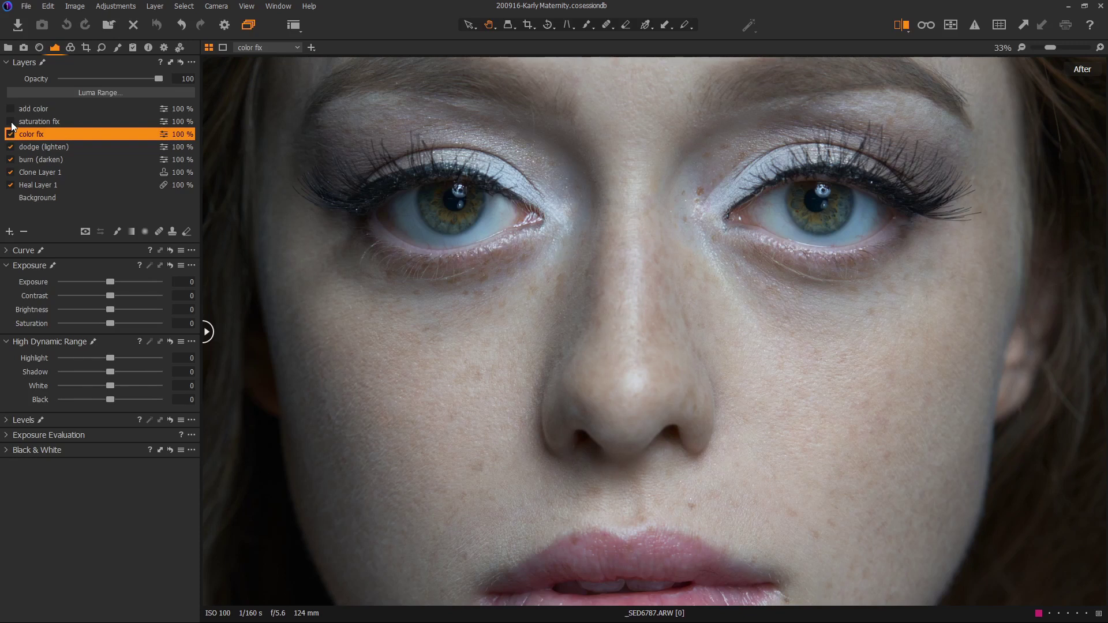
left_click(11, 121)
left_click(10, 109)
left_click(56, 108)
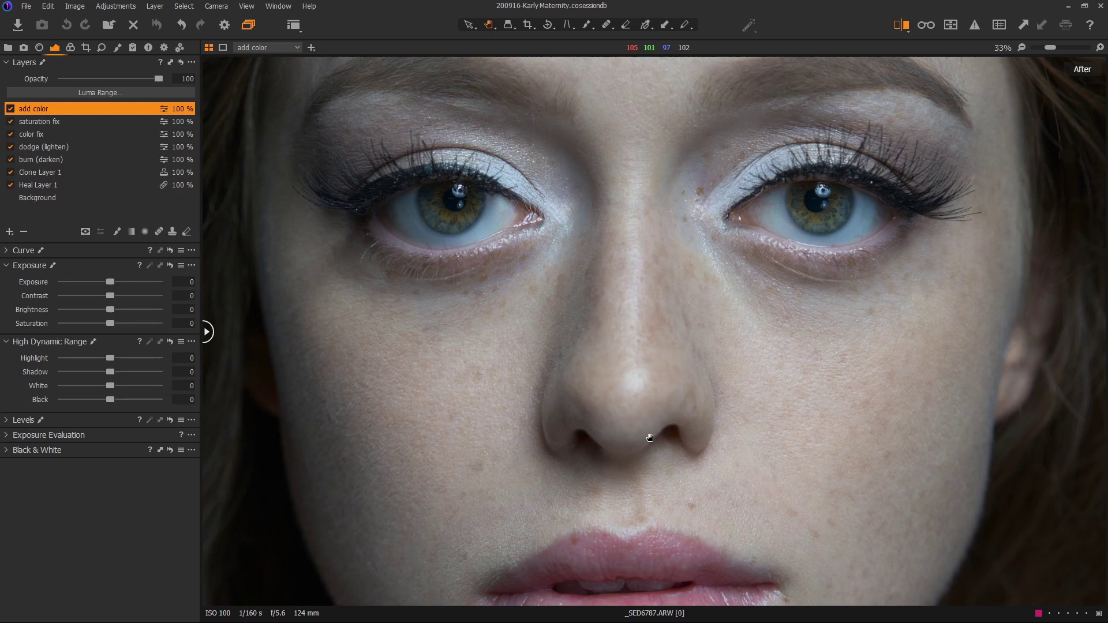
scroll(622, 393, "down", 1)
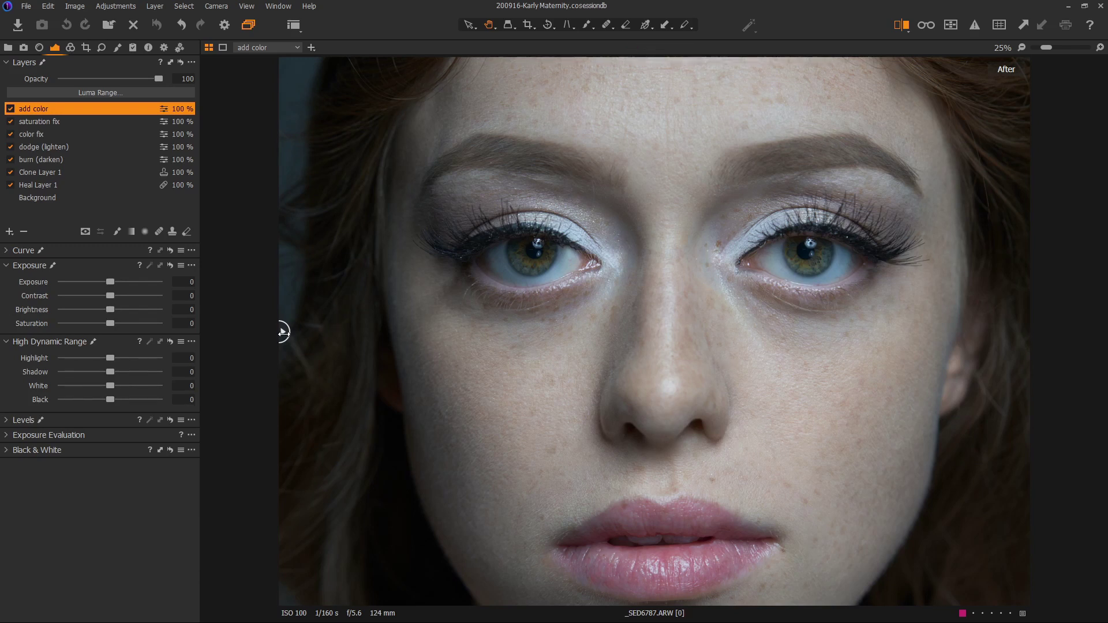
mouse_move(283, 332)
left_mouse_down()
mouse_move(973, 339)
mouse_move(501, 349)
mouse_move(265, 334)
left_mouse_up()
scroll(730, 362, "down", 1)
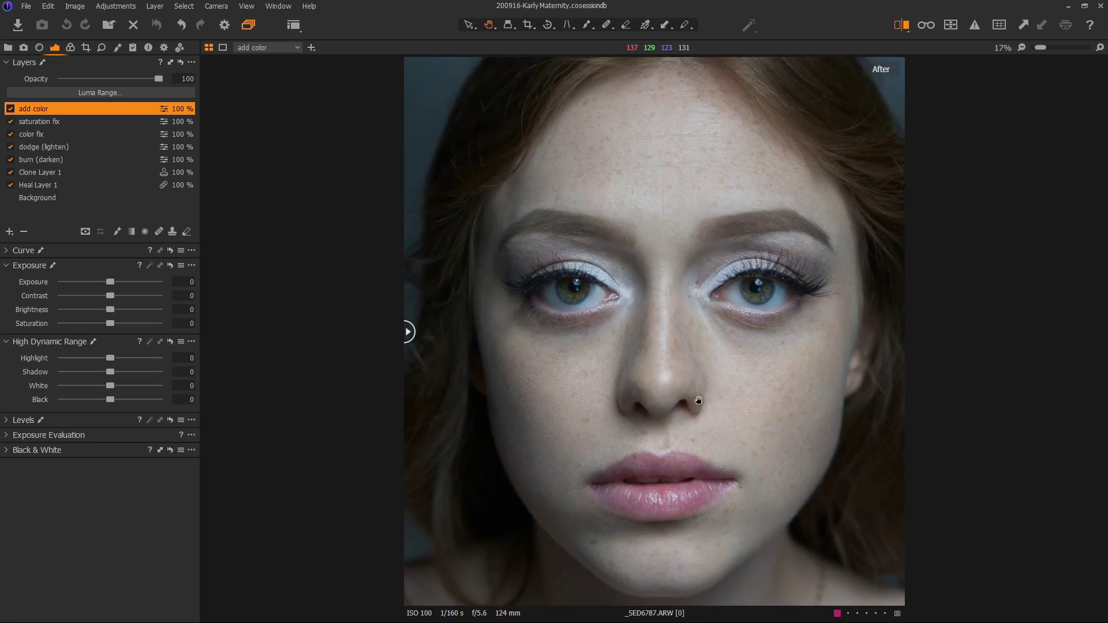
left_click_drag(674, 366, 660, 323)
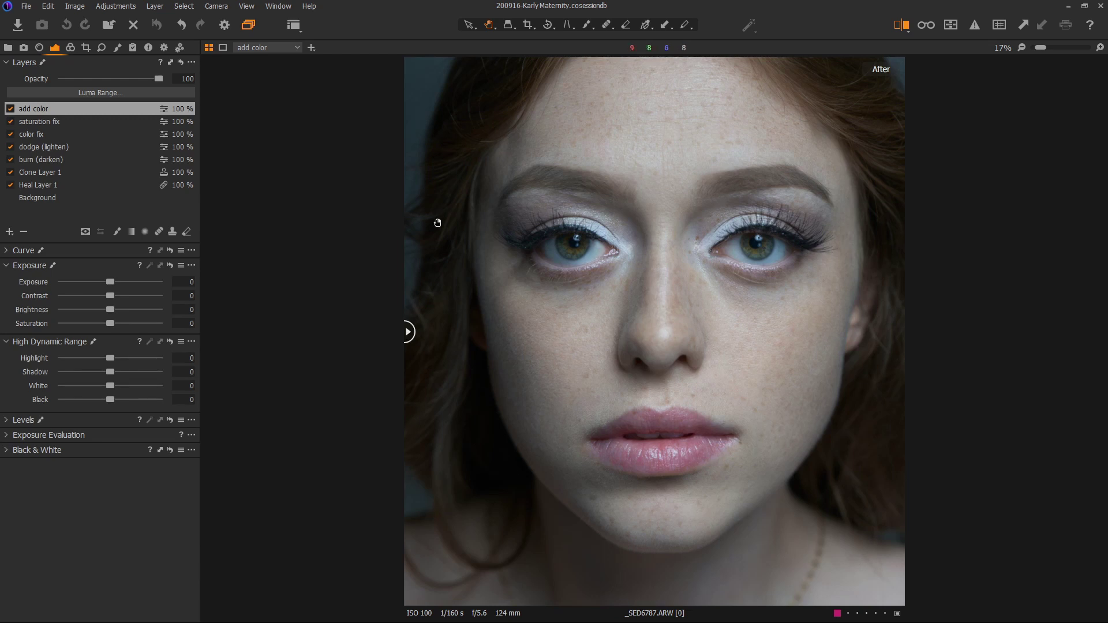
Step: Add a new filled adjustment layer at the top of the stack and name it 'shine 1'
left_click(10, 232)
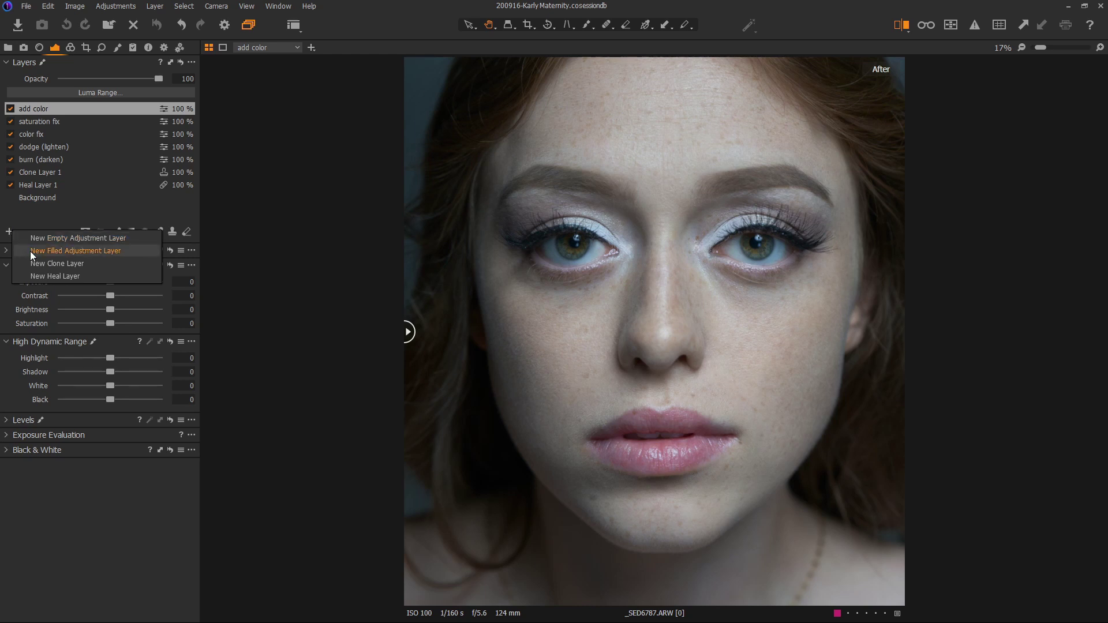
left_click(30, 251)
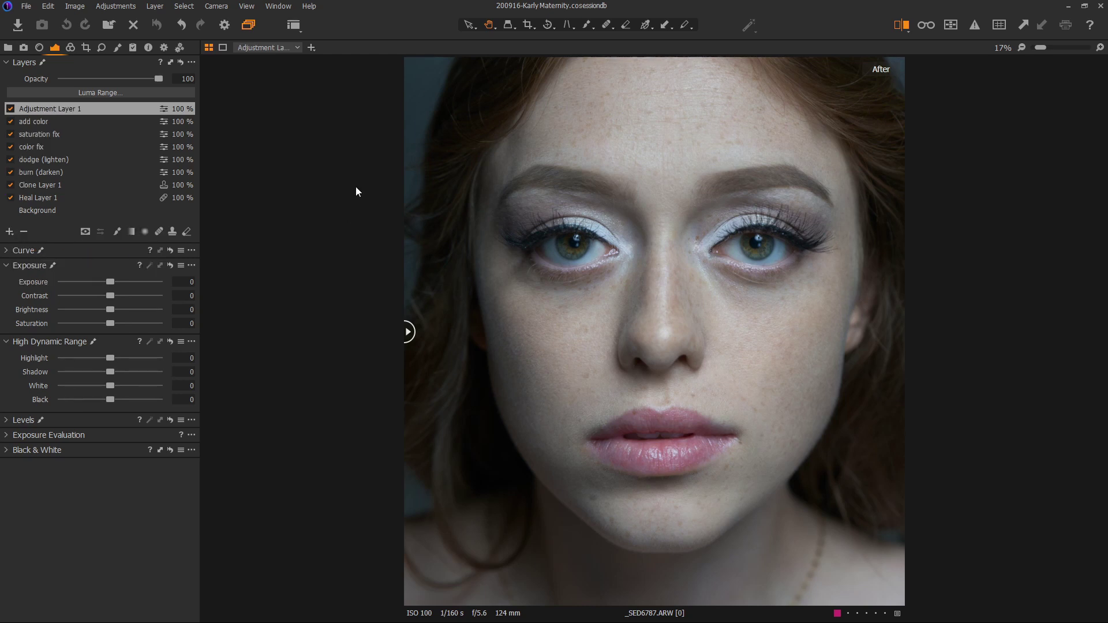
double_click(74, 110)
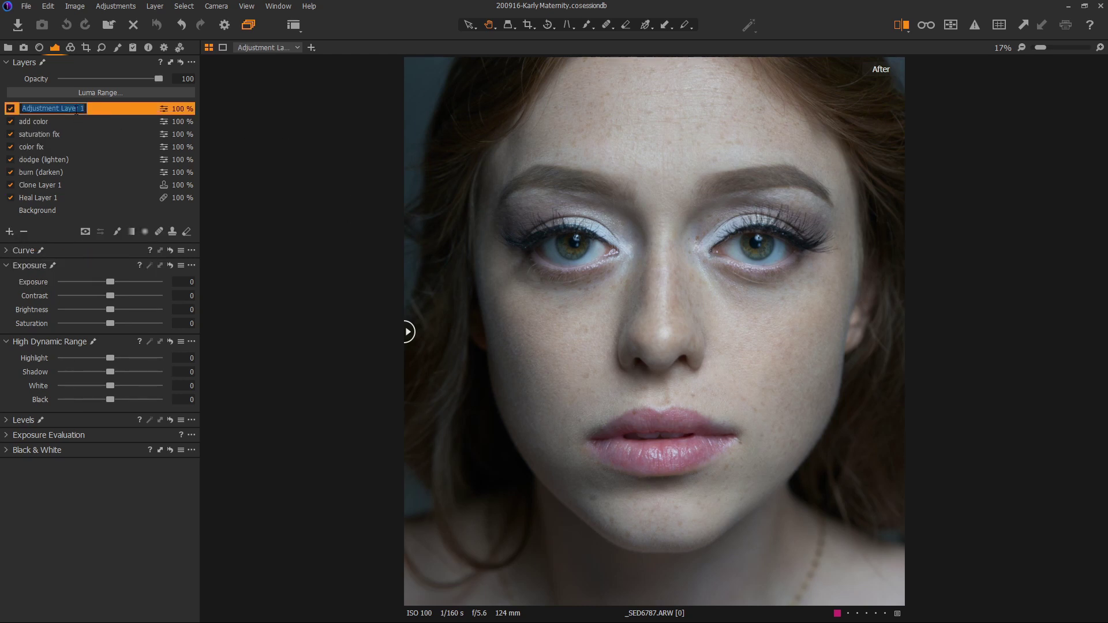
type("shin")
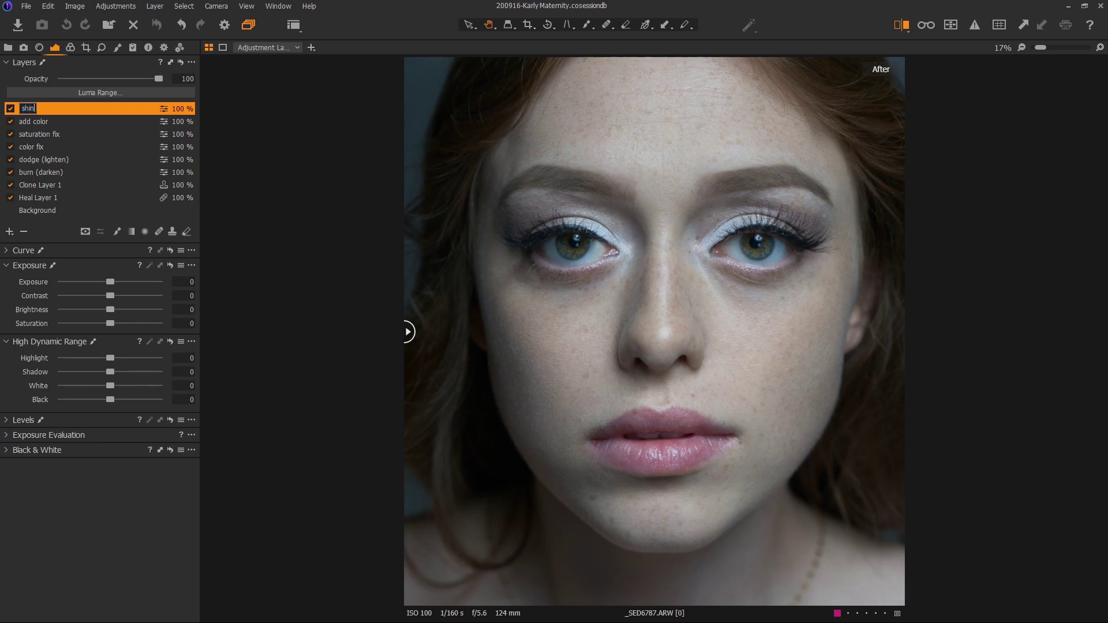
type("e 1")
key("Return")
Step: Set the shine 1 luma range to 192–255 with falloff 146, previewing the mask
left_click(99, 91)
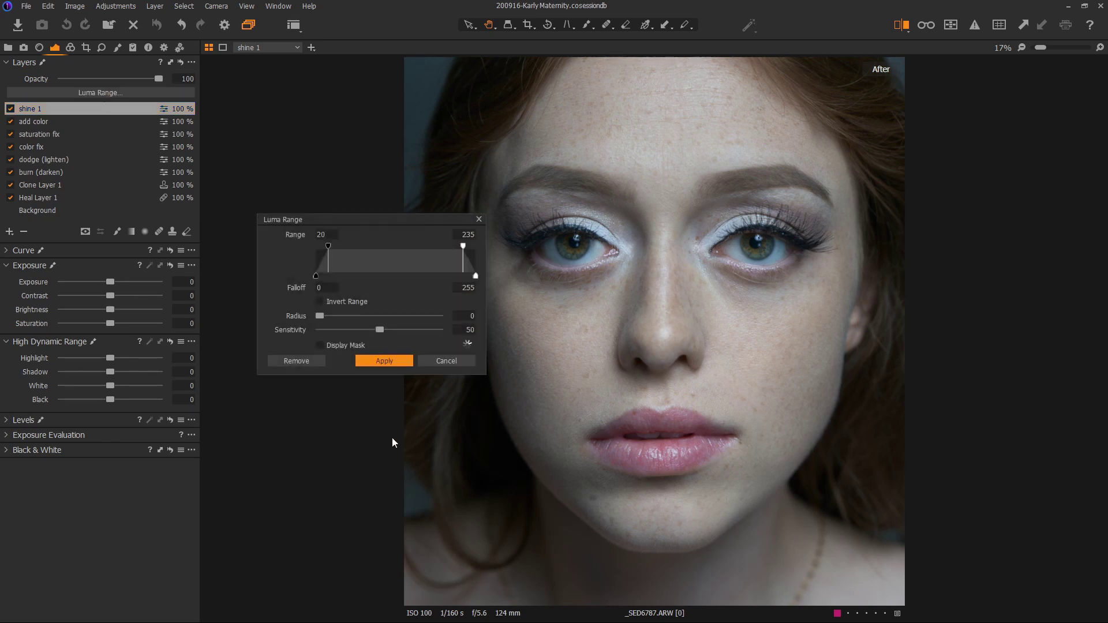
left_click_drag(463, 247, 477, 247)
left_click_drag(330, 244, 436, 241)
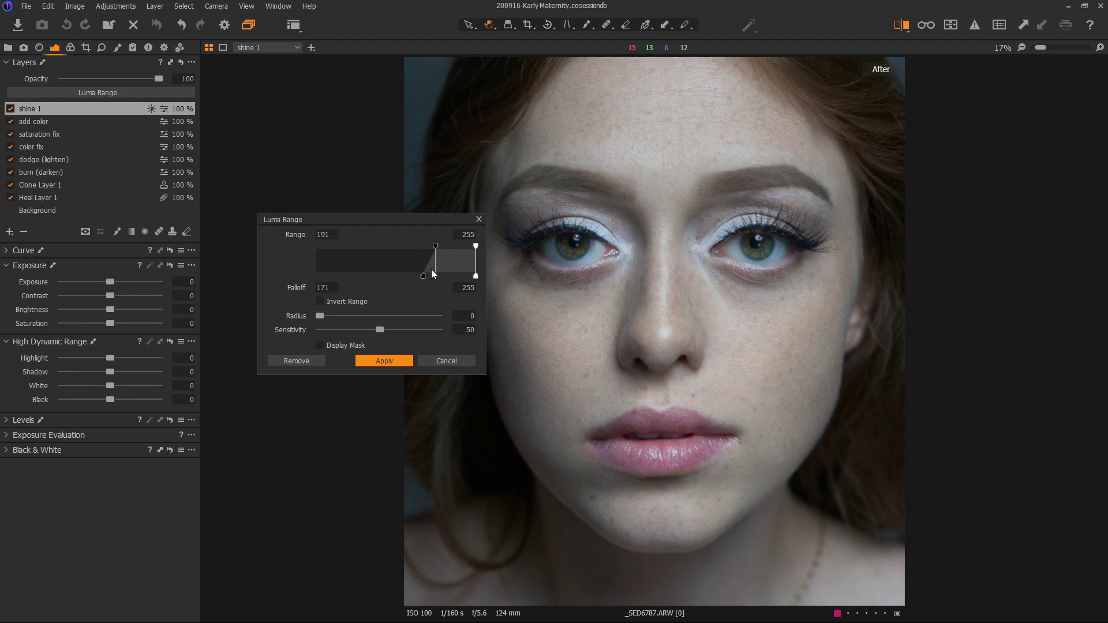
left_click_drag(422, 276, 415, 277)
left_click(320, 346)
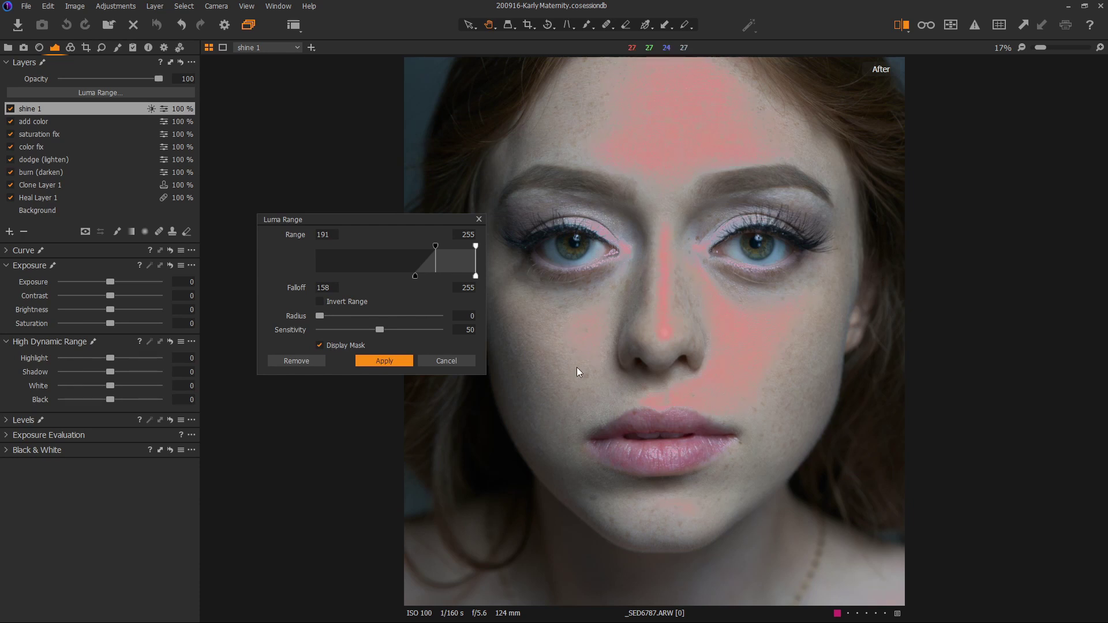
mouse_move(417, 279)
left_mouse_down()
mouse_move(446, 280)
mouse_move(446, 247)
mouse_move(416, 246)
mouse_move(436, 245)
mouse_move(426, 279)
mouse_move(407, 278)
left_mouse_up()
Step: Apply the luma range to shine 1 and raise its exposure to 0.52
left_click(337, 345)
left_click(397, 361)
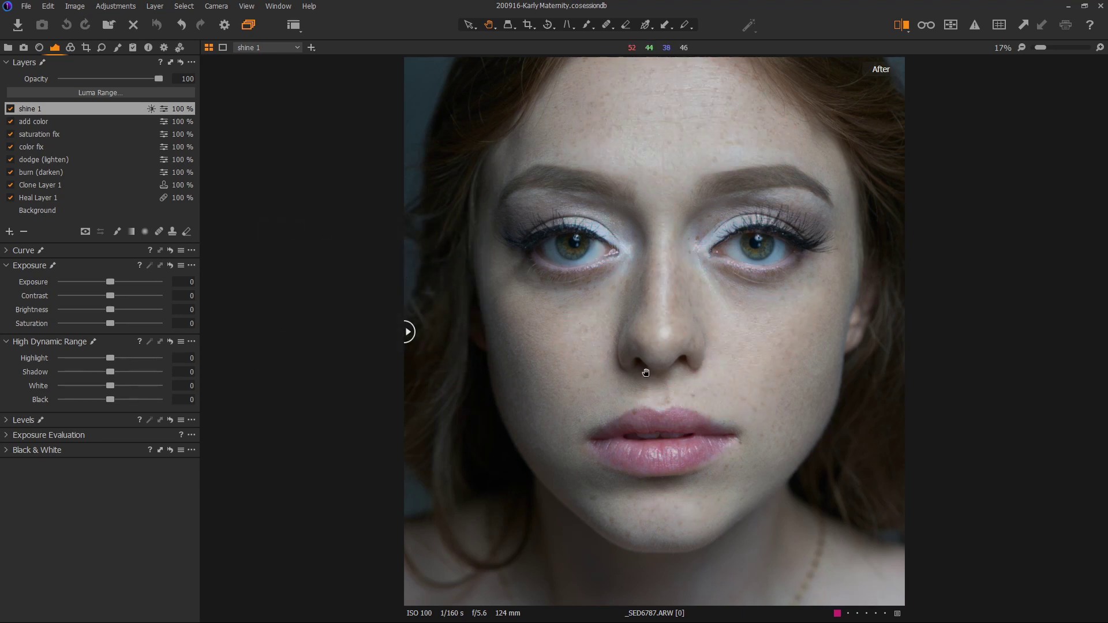
key("m")
key("m")
left_click_drag(113, 282, 119, 283)
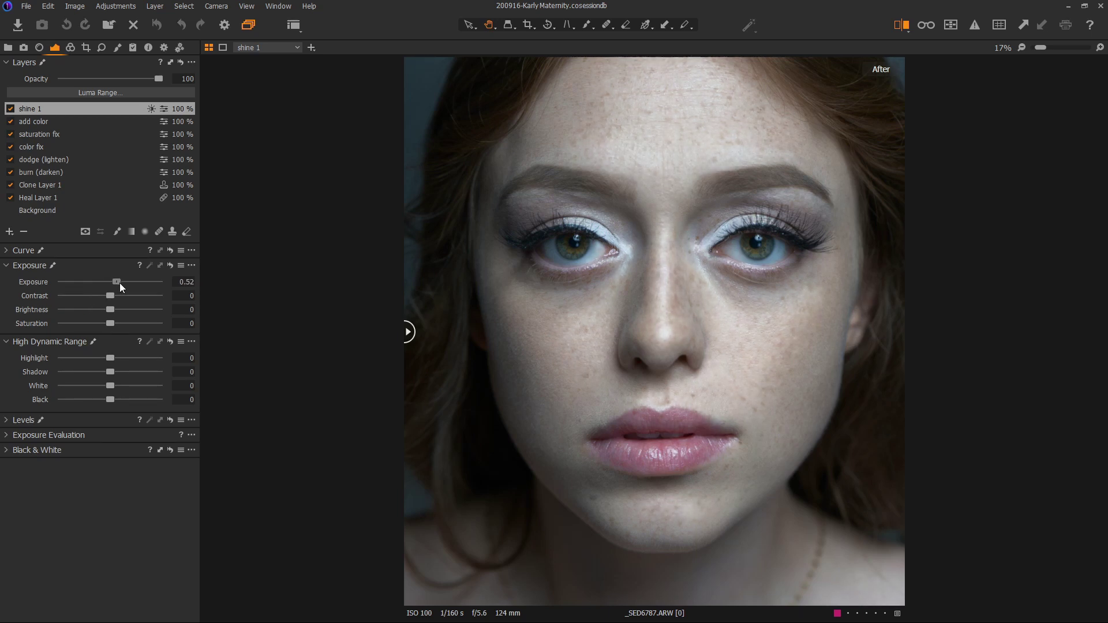
Step: Compare the shine effect with the before/after divider and by toggling shine 1 off and on
left_click_drag(410, 332, 379, 349)
left_click(646, 344)
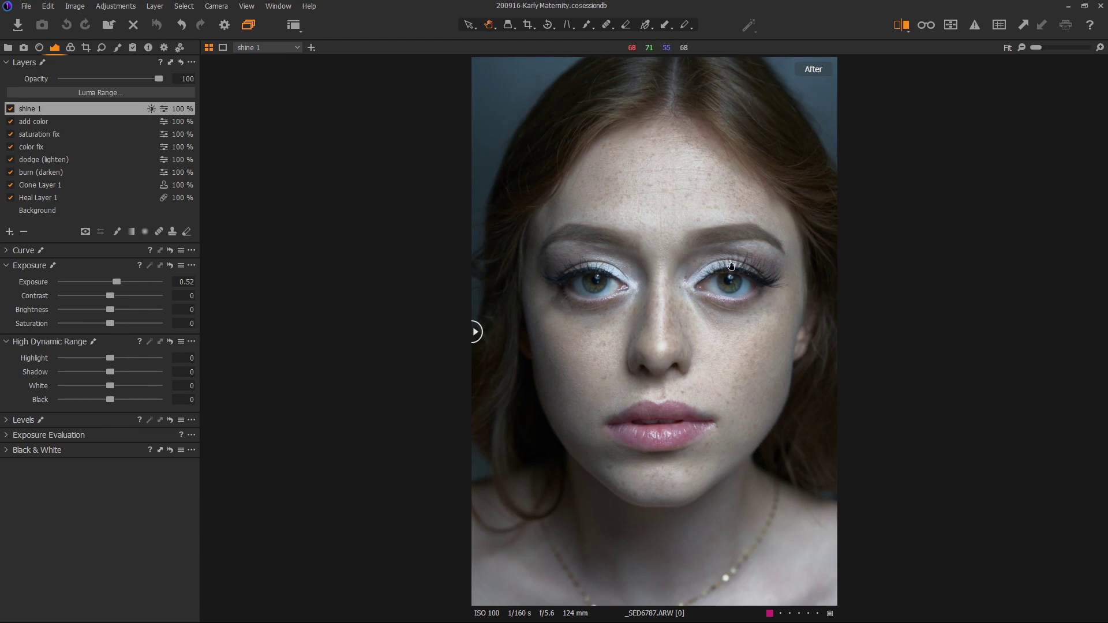
left_click(14, 110)
left_click(14, 110)
Step: Add a new adjustment layer and name it 'shine 2'
left_click(23, 253)
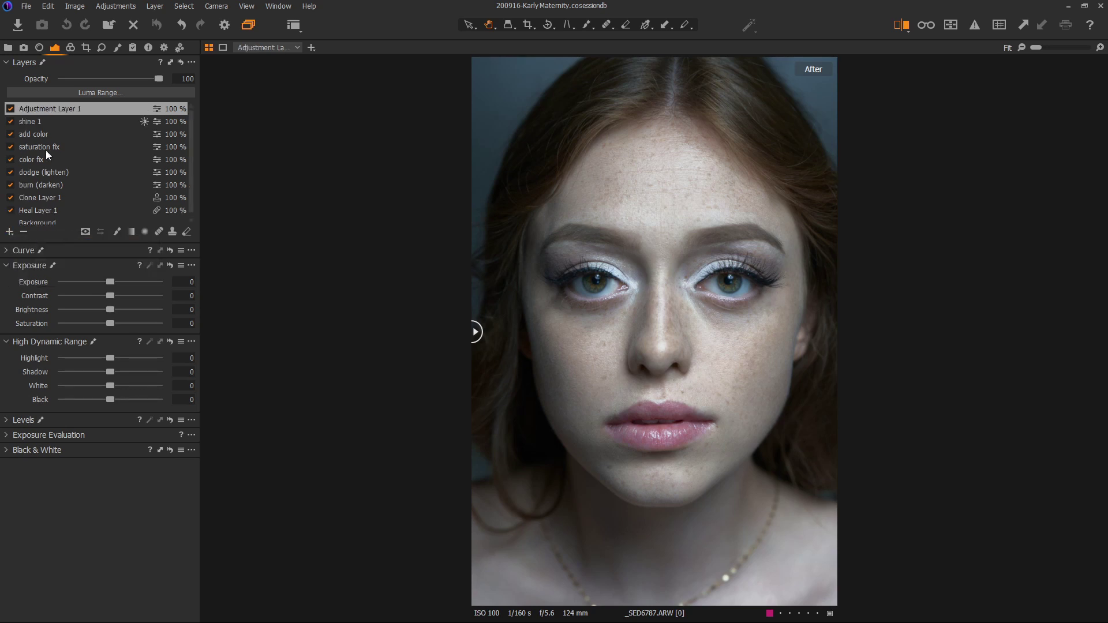
double_click(50, 108)
type("shine 2")
key("Return")
Step: Limit shine 2's luma range to 230–255, checking the mask on the photo
left_click(96, 91)
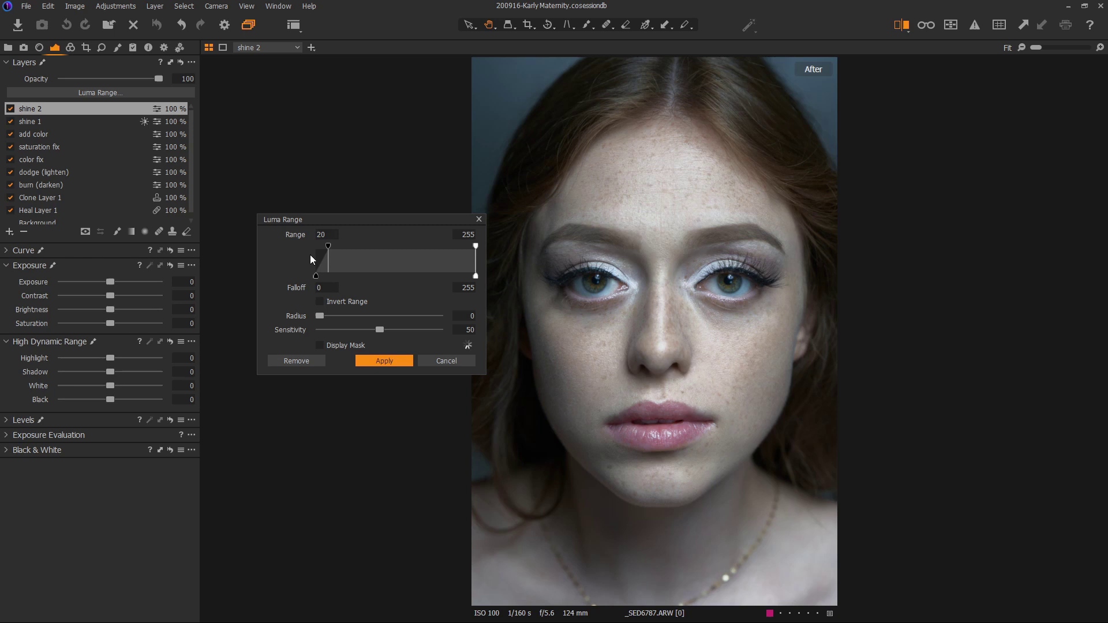
left_click_drag(328, 245, 466, 252)
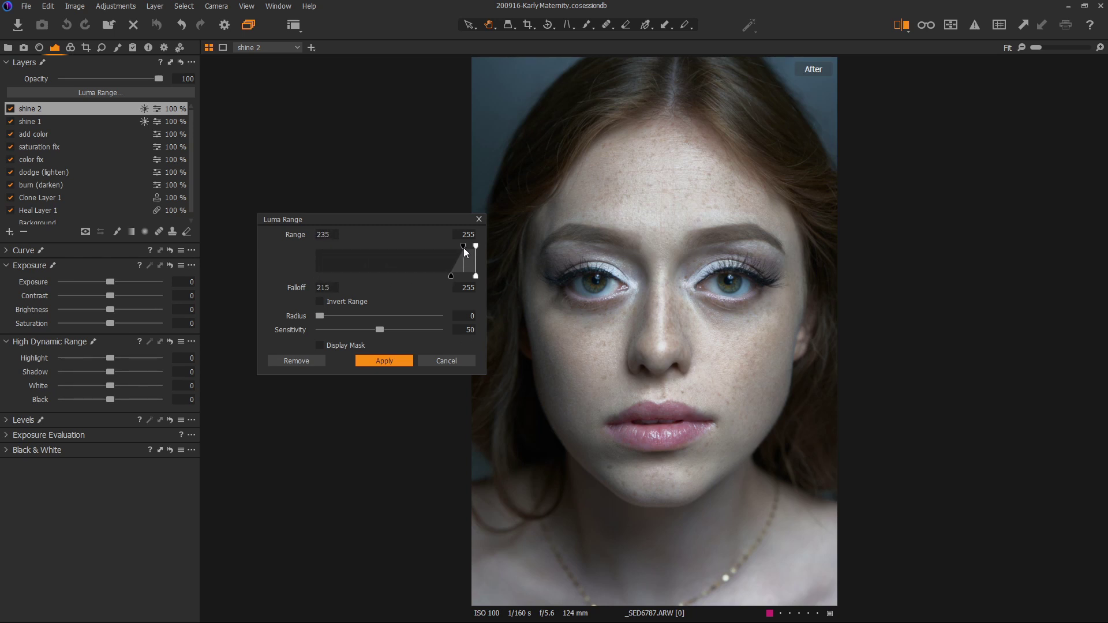
left_click(334, 345)
left_click_drag(463, 246, 460, 245)
Step: Apply the luma range, set shine 2 exposure to 0.48, and toggle the layer to compare
left_click(385, 360)
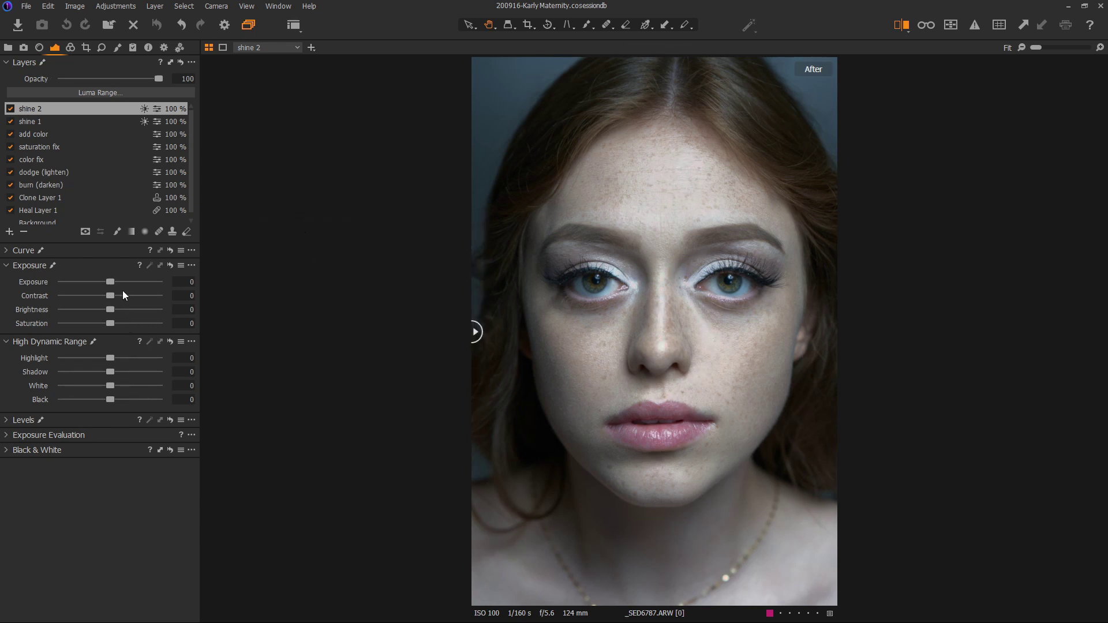
left_click_drag(113, 283, 119, 282)
left_click(11, 109)
left_click(11, 109)
Step: On shine 1, shift the Midtone Color Balance toward orange, then tone down the tint's strength
left_click(62, 122)
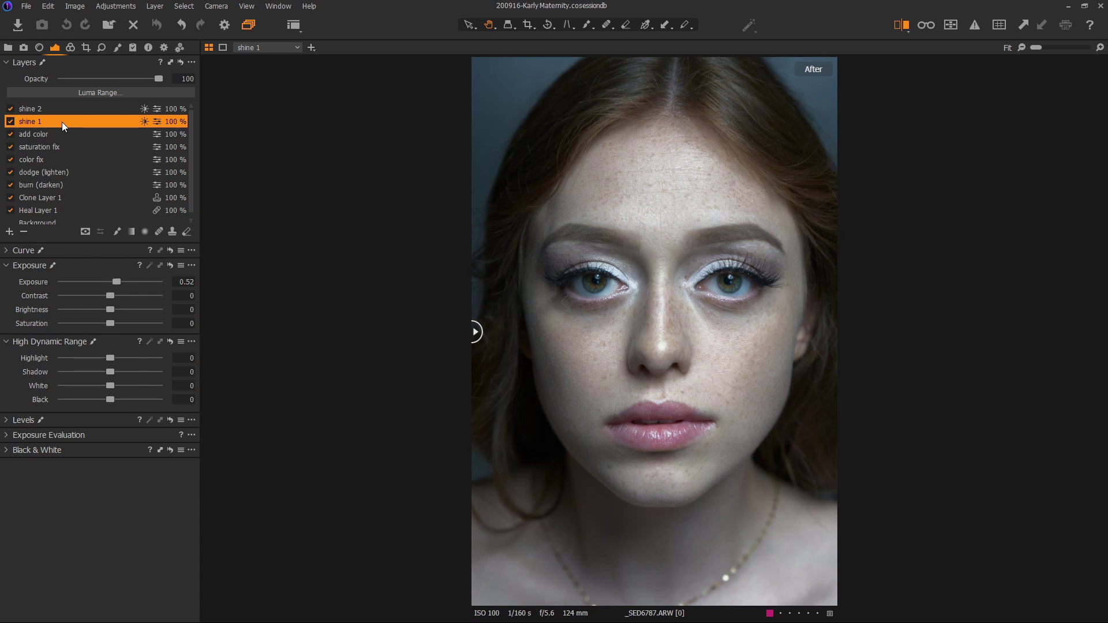
left_click(71, 47)
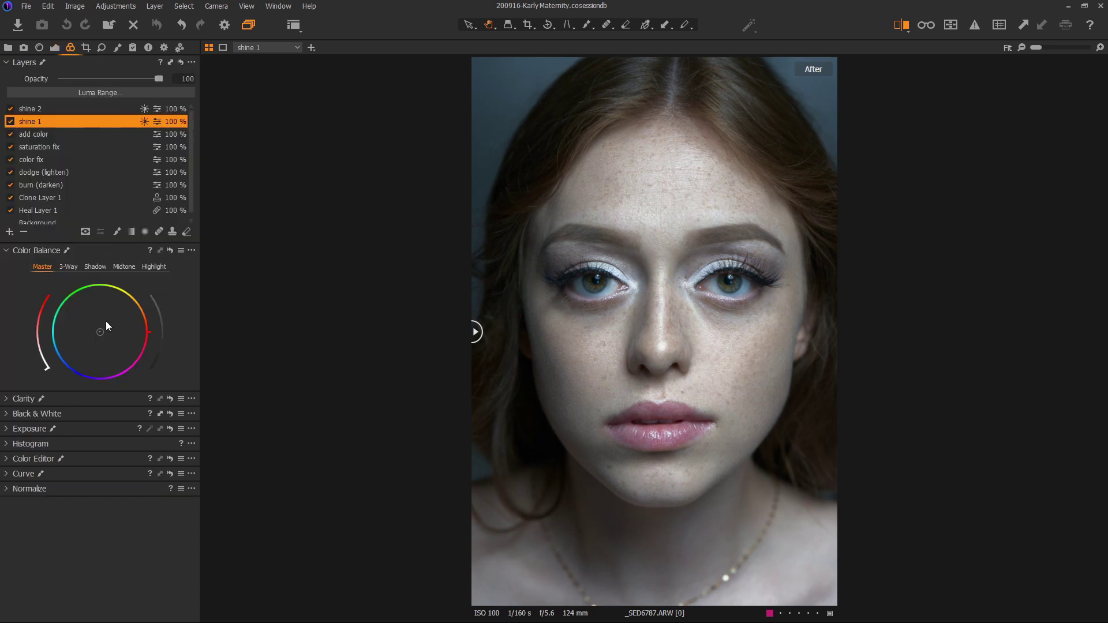
left_click(120, 266)
left_click_drag(99, 332, 192, 306)
left_click_drag(47, 297, 39, 328)
Step: On shine 2, shift the Midtone Color Balance toward orange-yellow and soften the tint
left_click(55, 109)
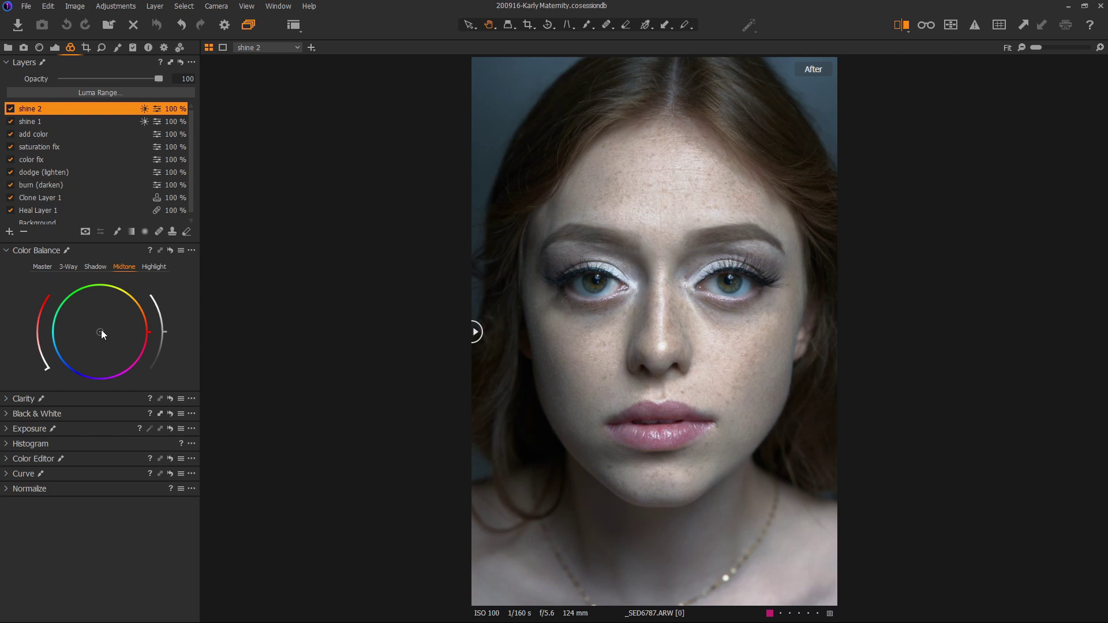
mouse_move(102, 331)
left_mouse_down()
mouse_move(165, 321)
mouse_move(154, 270)
mouse_move(164, 321)
left_mouse_up()
mouse_move(161, 321)
left_mouse_down()
mouse_move(156, 270)
mouse_move(118, 263)
mouse_move(1, 342)
mouse_move(48, 279)
mouse_move(137, 268)
mouse_move(158, 308)
left_mouse_up()
left_click_drag(48, 299, 43, 302)
Step: Compare the warm highlights using the before/after split and by toggling shine 2 and shine 1
left_click_drag(480, 335, 451, 348)
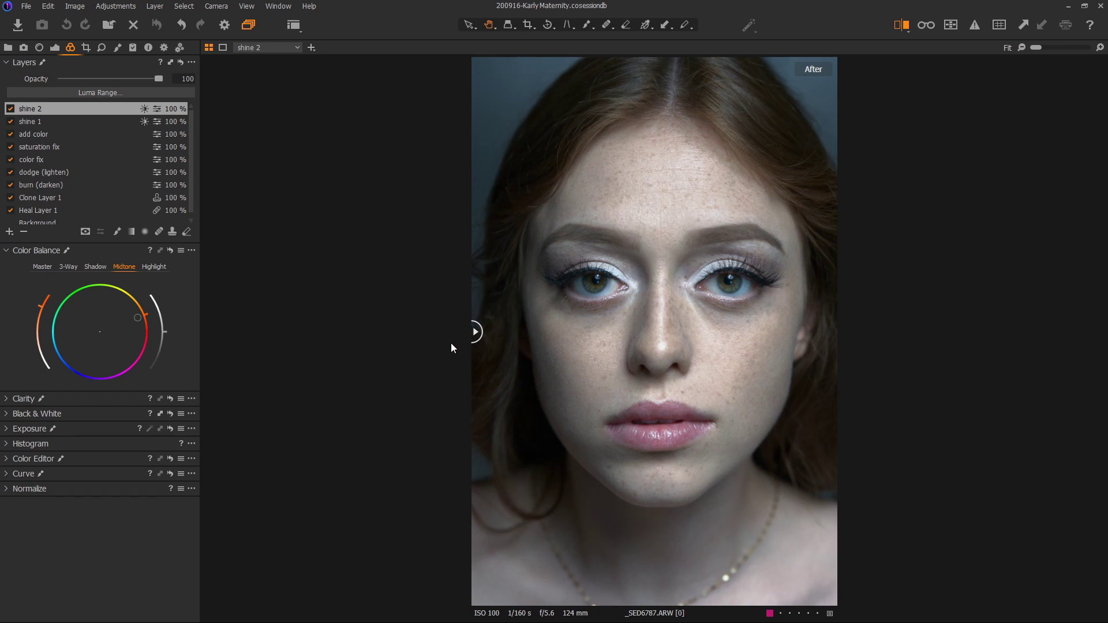
left_click(11, 108)
left_click(10, 108)
left_click(11, 122)
left_click(10, 121)
left_click(10, 109)
left_click(10, 109)
Step: Set shine 1 opacity to 67% and shine 2 to 86%, then check the face with the before/after split
left_click(87, 123)
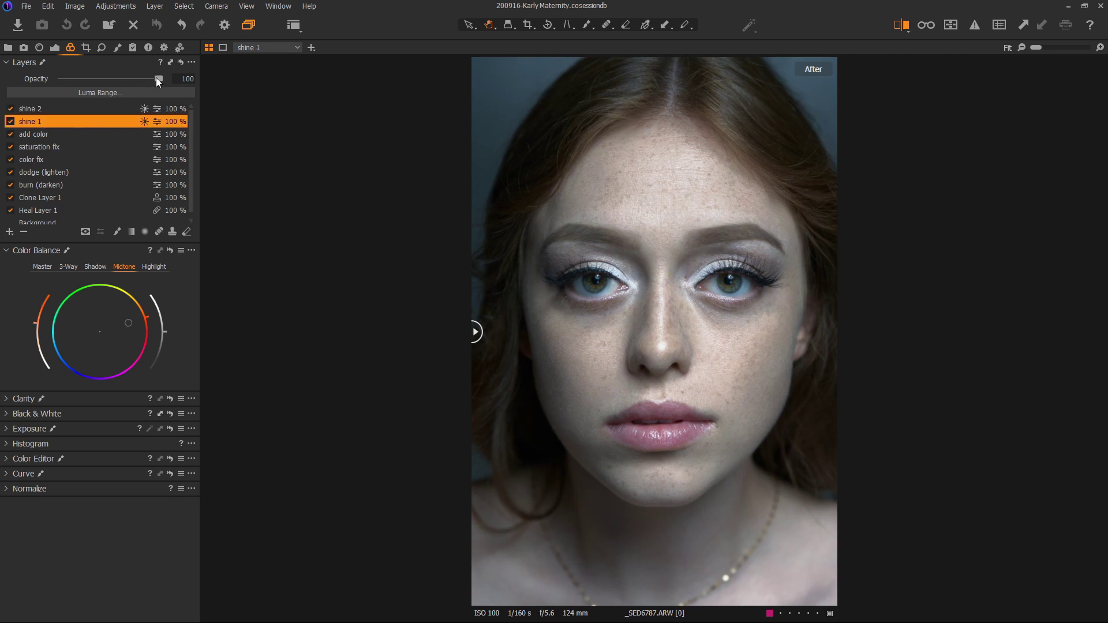
left_click_drag(159, 81, 127, 88)
left_click(117, 110)
left_click_drag(164, 78, 144, 78)
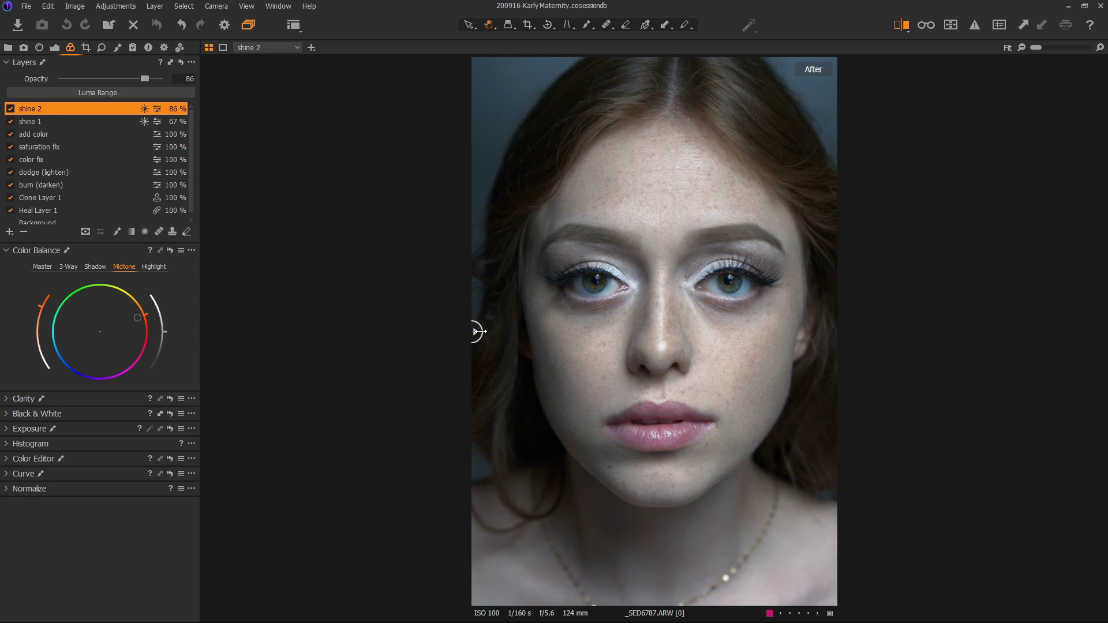
left_click_drag(477, 332, 340, 315)
Step: Add a new filled adjustment layer named 'style d&b'
left_click(9, 232)
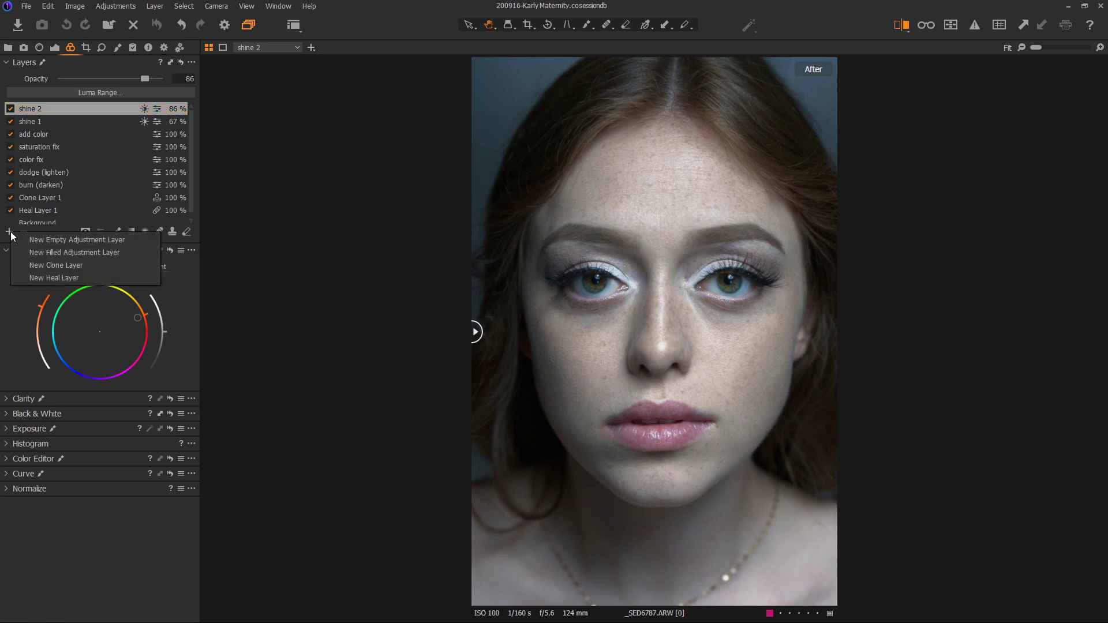
left_click(29, 239)
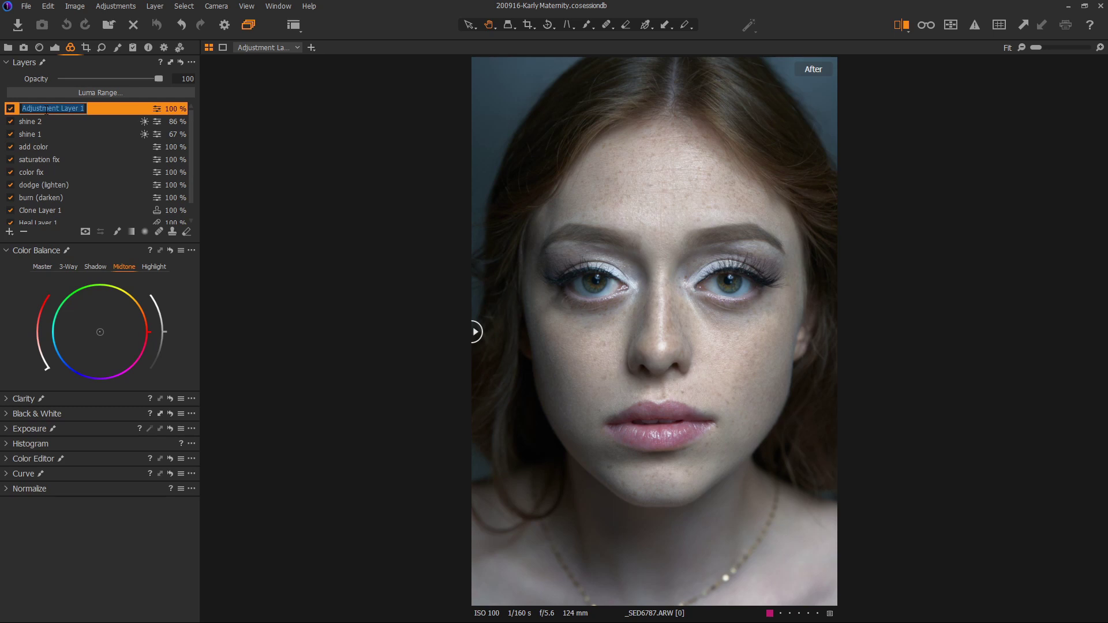
type("style")
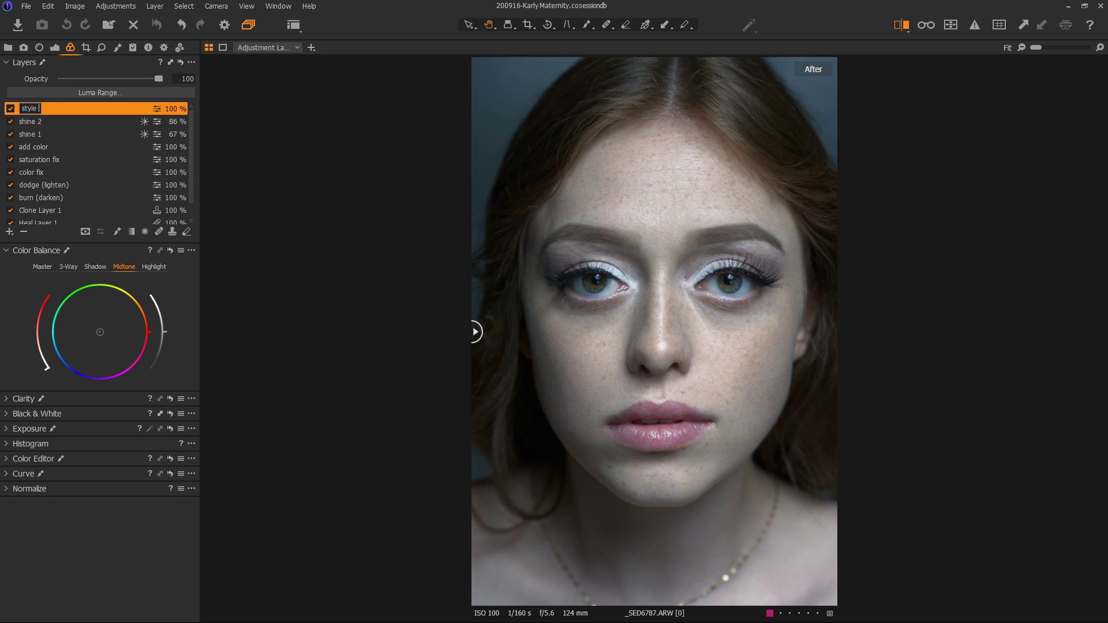
type(" d&b")
key("Return")
Step: Set the layer's Exposure to 1, invert its mask, and switch to the mask brush
left_click(56, 48)
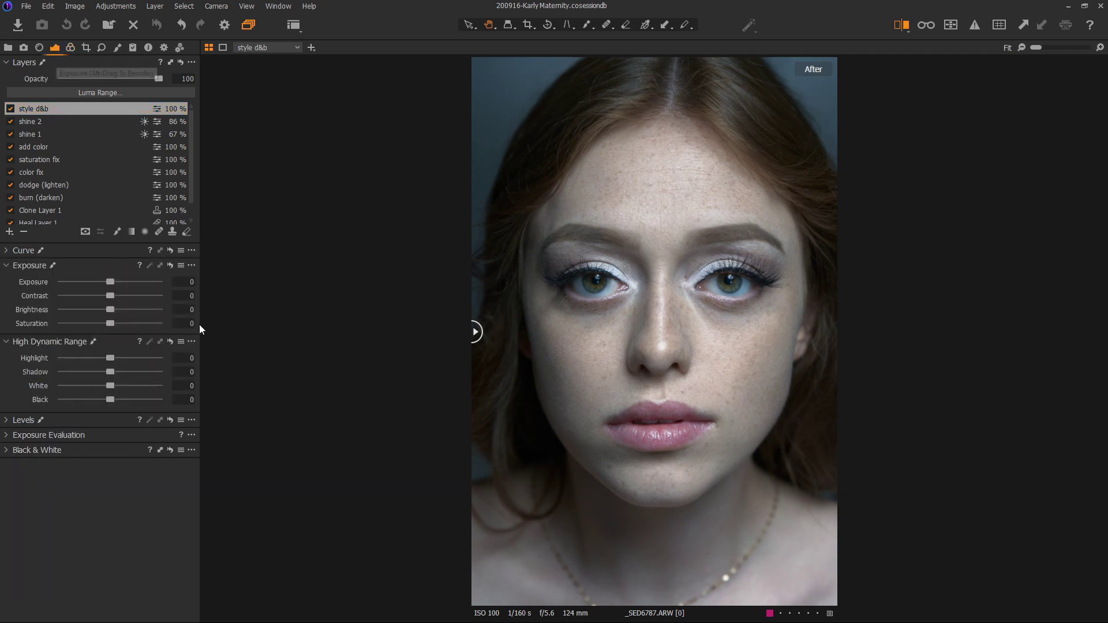
type("1")
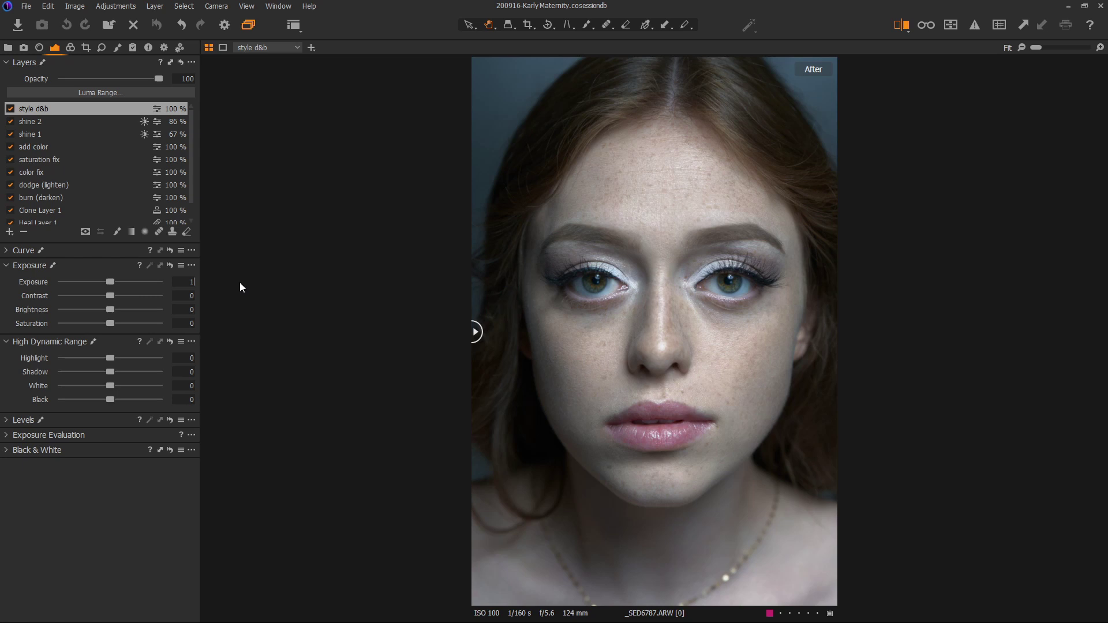
key("Tab")
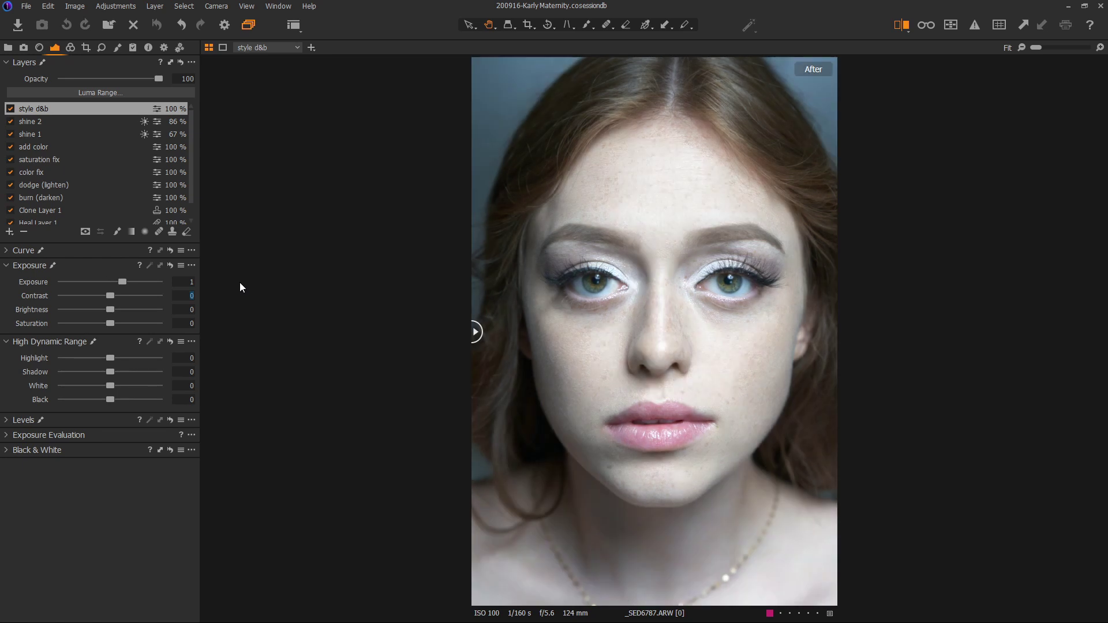
right_click(78, 108)
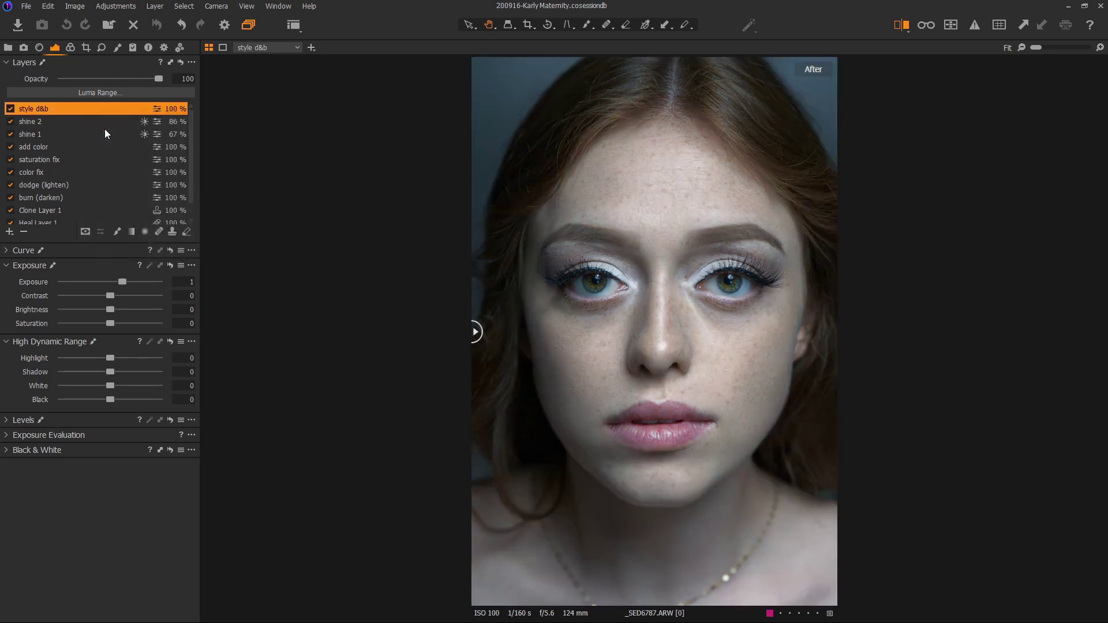
left_click(105, 130)
key("b")
Step: Check the brush size, zoom into the nose and lips, and return to Draw Mask
right_click(595, 313)
key("z")
left_click_drag(591, 343, 774, 494)
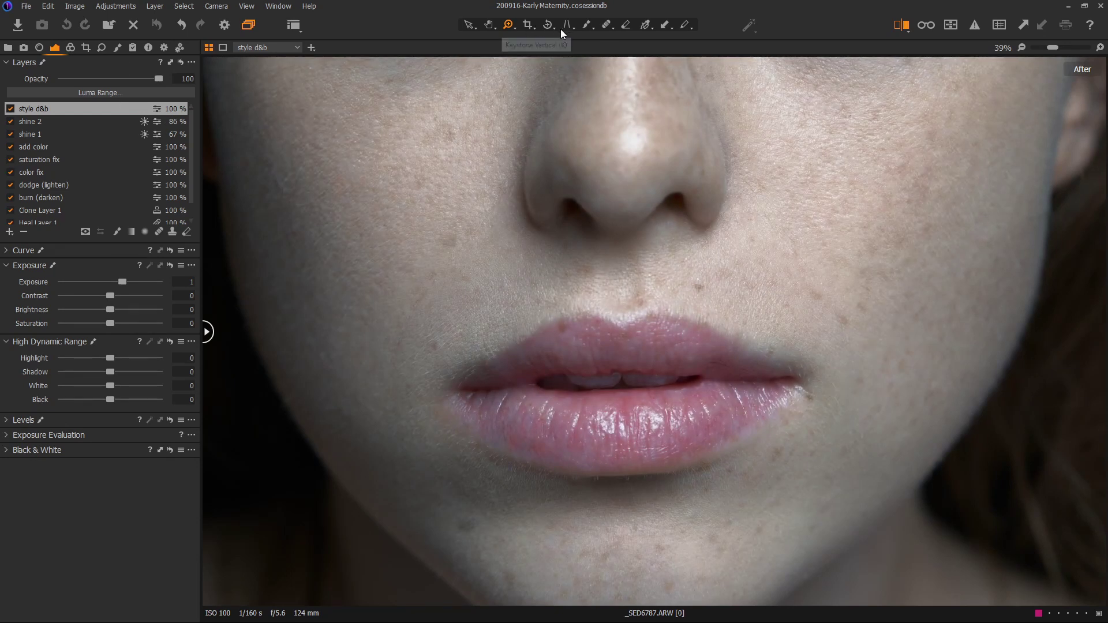
left_click(587, 25)
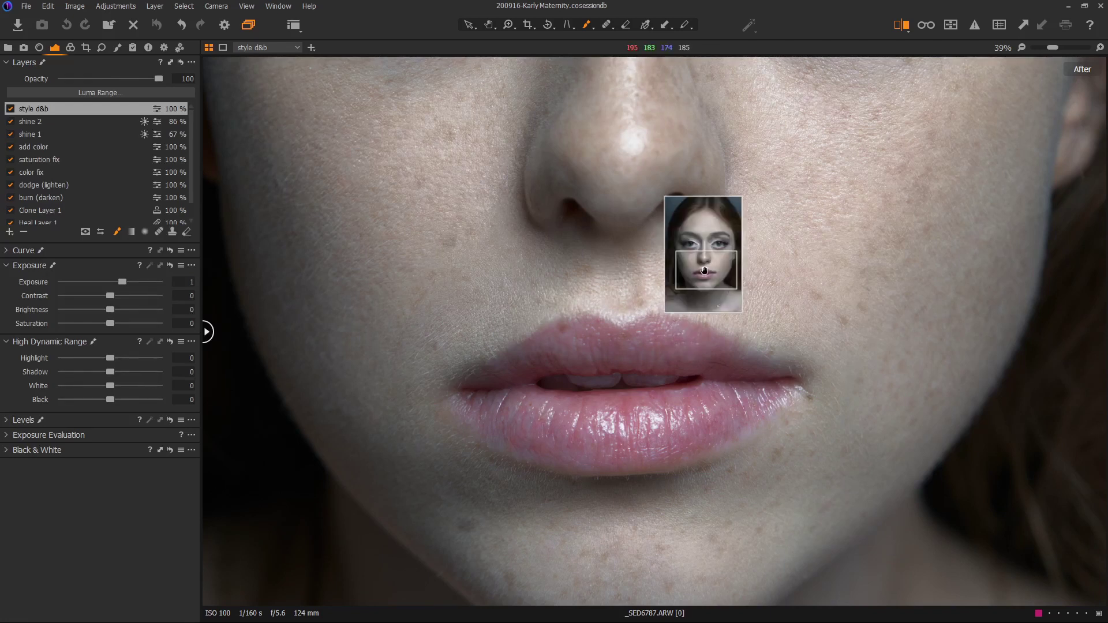
Step: Drag the navigator box from the lips up to the eyes
left_click_drag(704, 270, 705, 246)
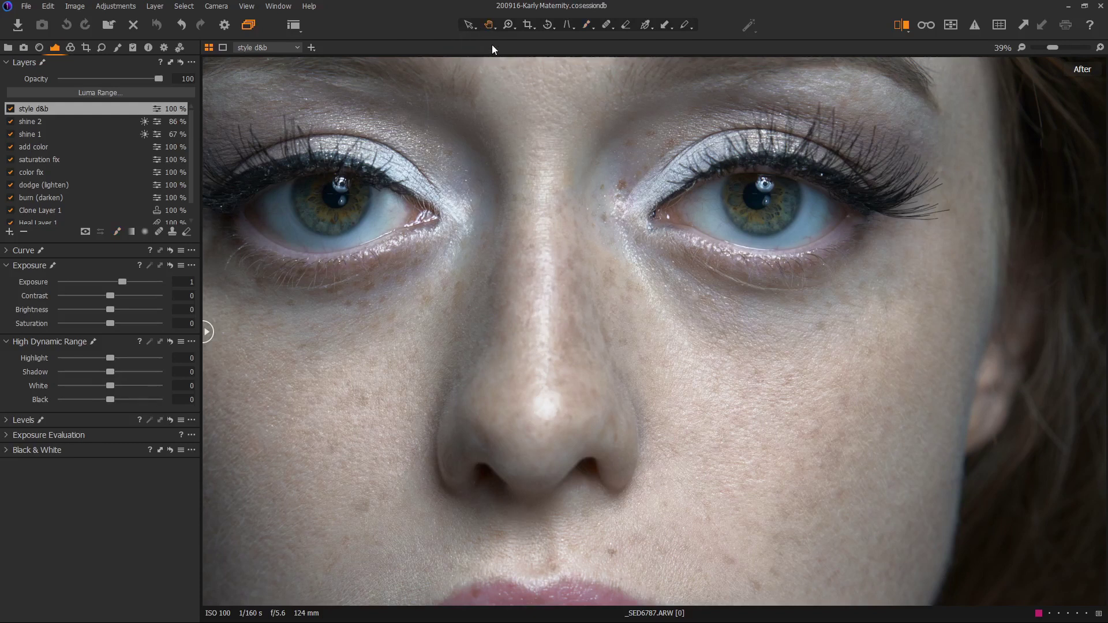
Step: Centre the eyes and paint brightening onto the left iris with a size 29 brush
left_click_drag(532, 279, 594, 344)
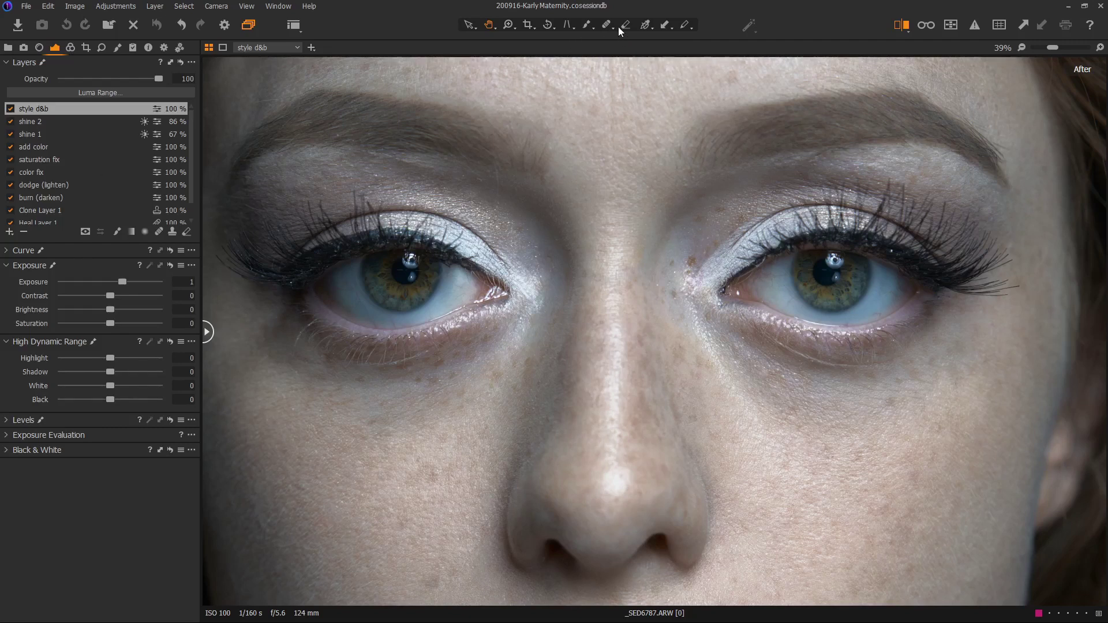
left_click(588, 26)
right_click(474, 324)
mouse_move(414, 292)
left_mouse_down()
mouse_move(376, 287)
mouse_move(387, 297)
left_mouse_up()
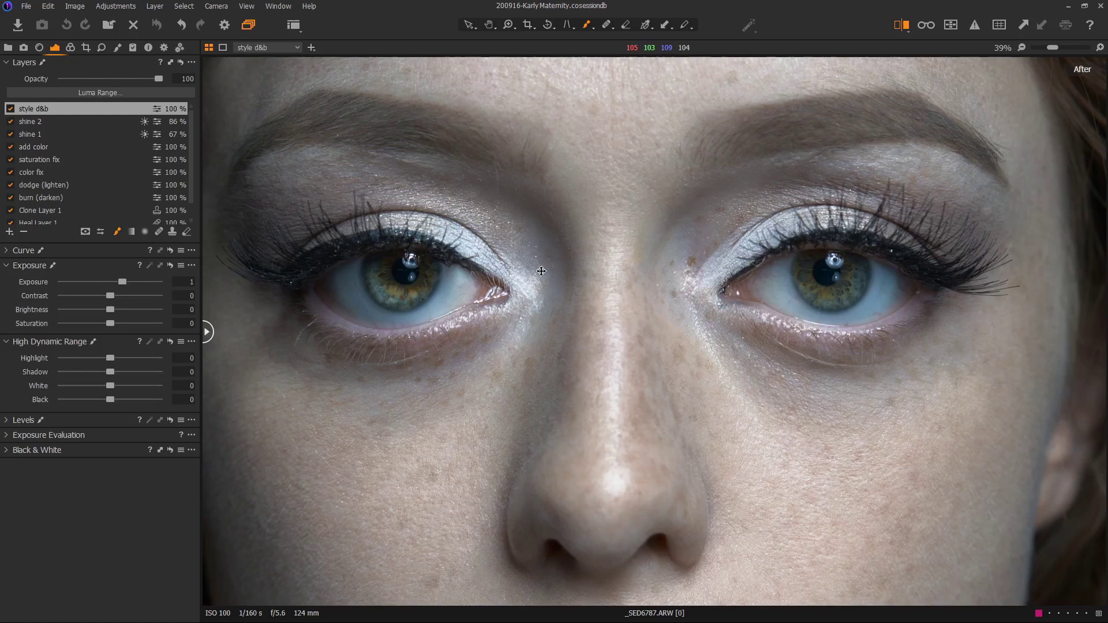
Step: Lower brush flow to 4, gently brighten both irises, then toggle style d&b to compare
right_click(505, 248)
left_click_drag(597, 290, 493, 294)
mouse_move(382, 291)
left_mouse_down()
mouse_move(378, 281)
mouse_move(407, 298)
mouse_move(392, 294)
left_mouse_up()
mouse_move(820, 312)
left_mouse_down()
mouse_move(850, 313)
mouse_move(843, 296)
mouse_move(814, 293)
mouse_move(811, 275)
mouse_move(812, 288)
mouse_move(842, 295)
mouse_move(819, 297)
mouse_move(803, 279)
mouse_move(854, 303)
left_mouse_up()
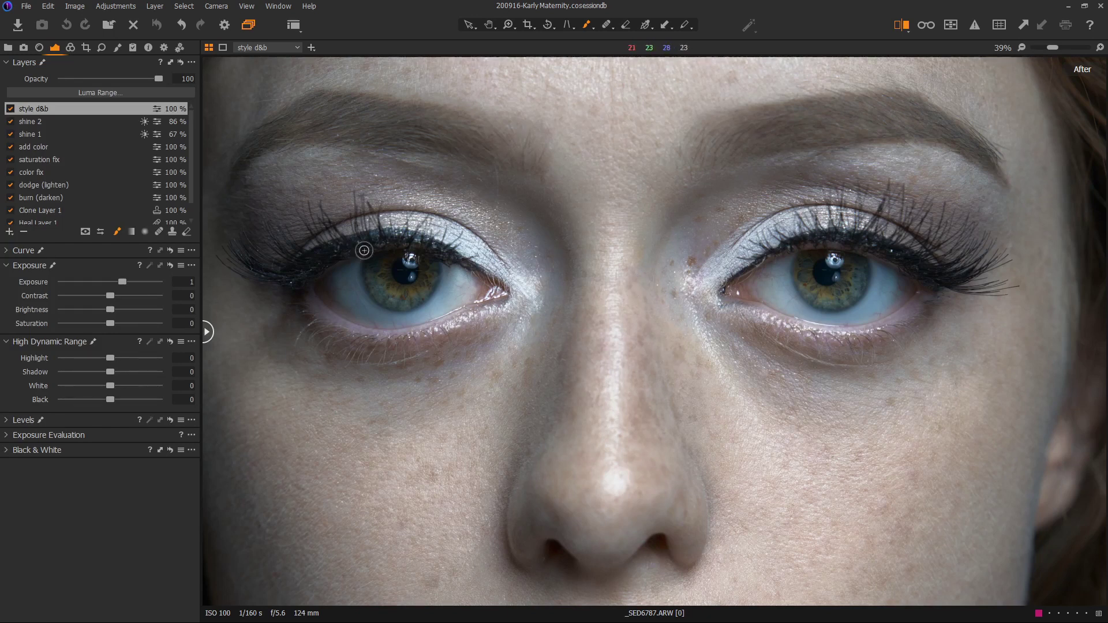
left_click(12, 109)
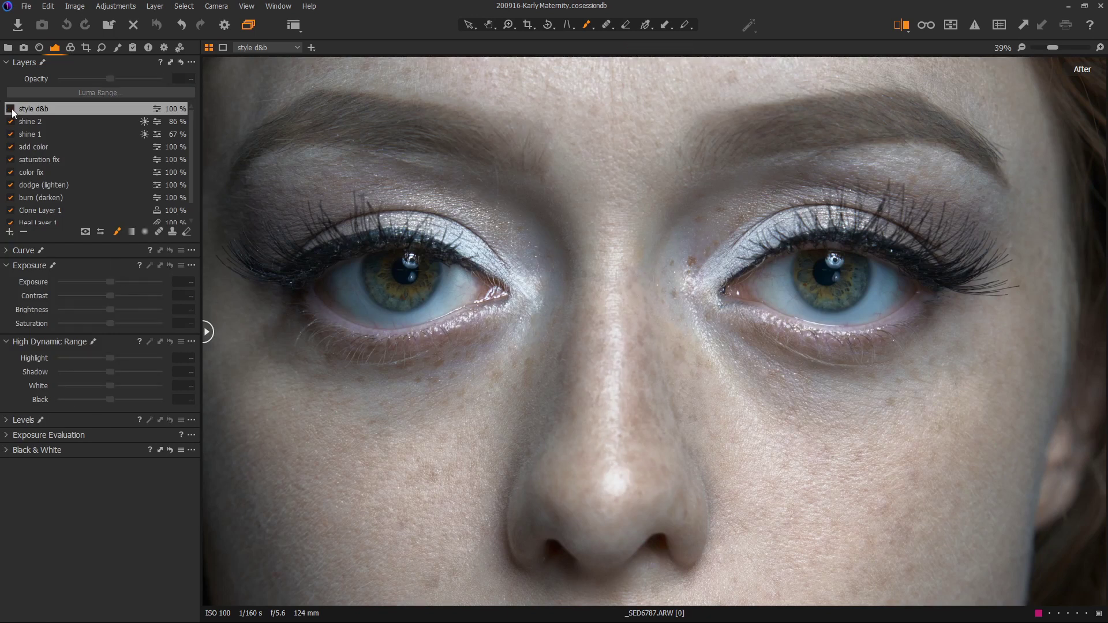
left_click(11, 109)
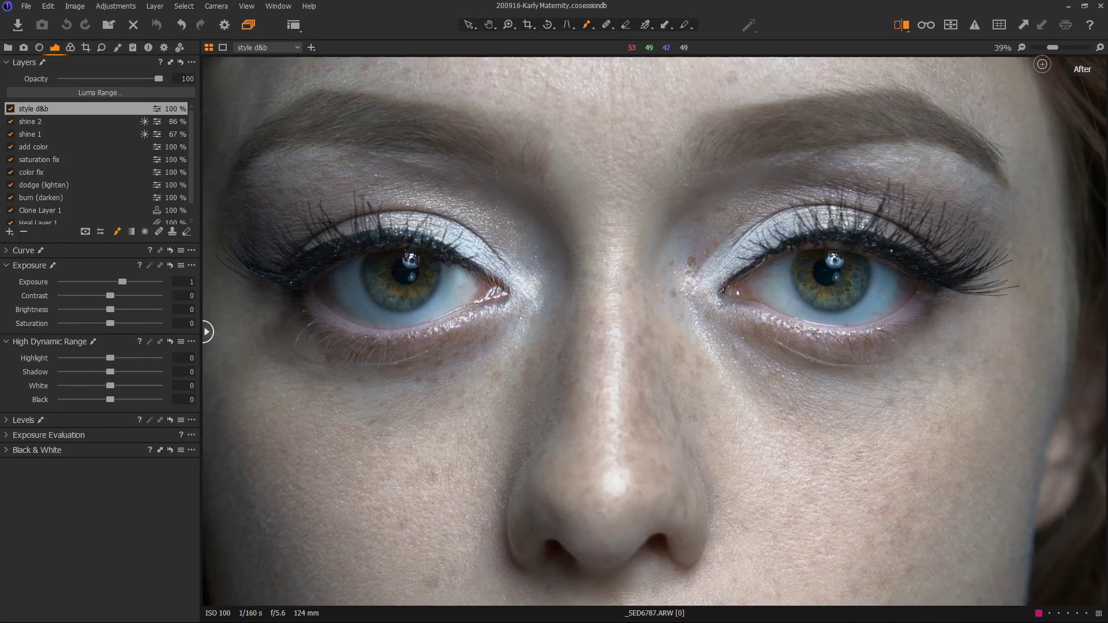
Step: Zoom out to the whole face, turn off style d&b, and drag the Before/After divider
left_click_drag(1054, 47, 1041, 48)
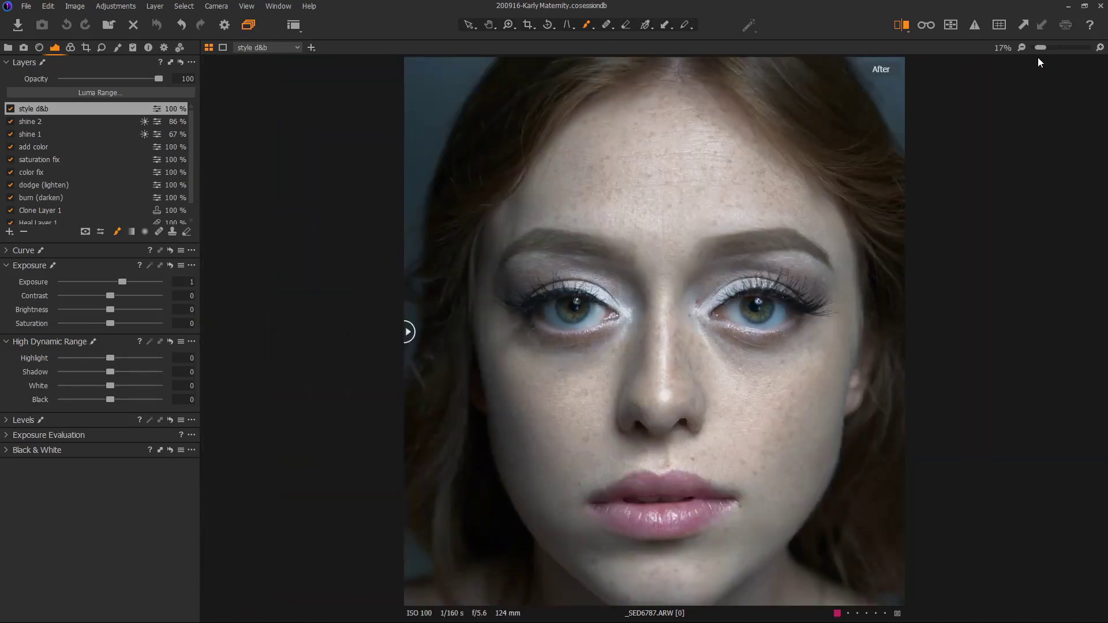
left_click(10, 110)
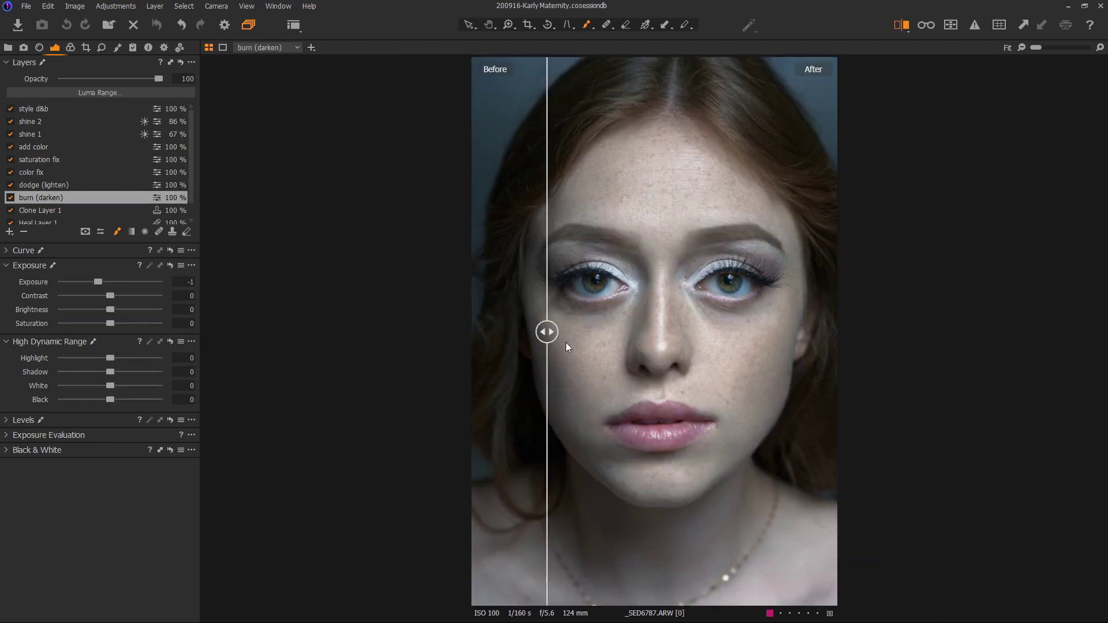
mouse_move(566, 344)
left_mouse_down()
mouse_move(828, 362)
mouse_move(517, 360)
mouse_move(840, 376)
mouse_move(480, 361)
mouse_move(394, 396)
left_mouse_up()
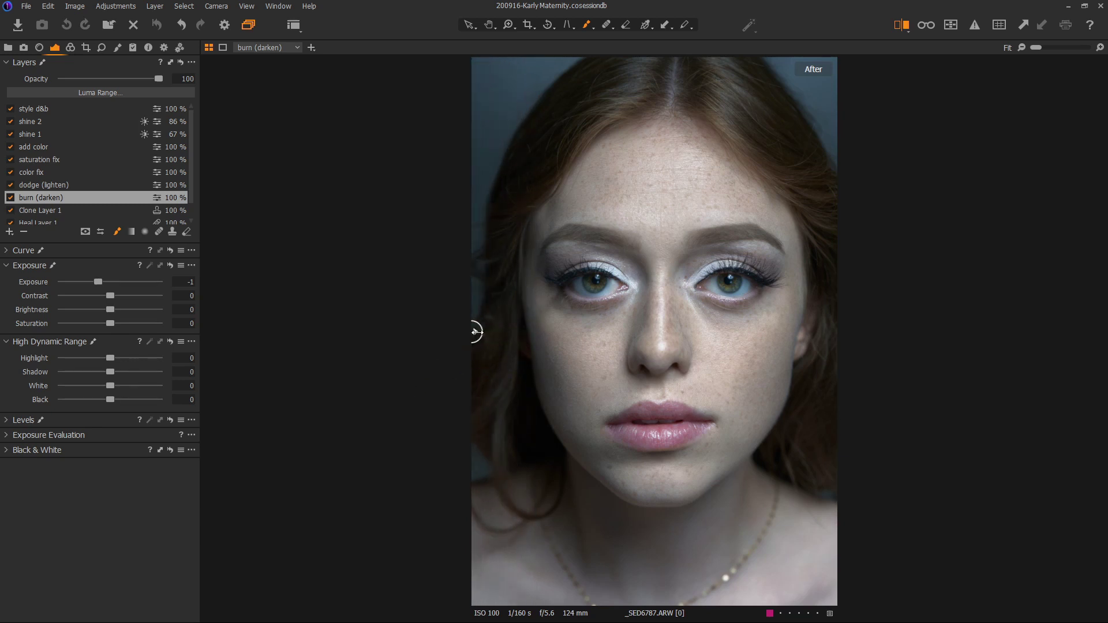
left_click_drag(481, 331, 515, 355)
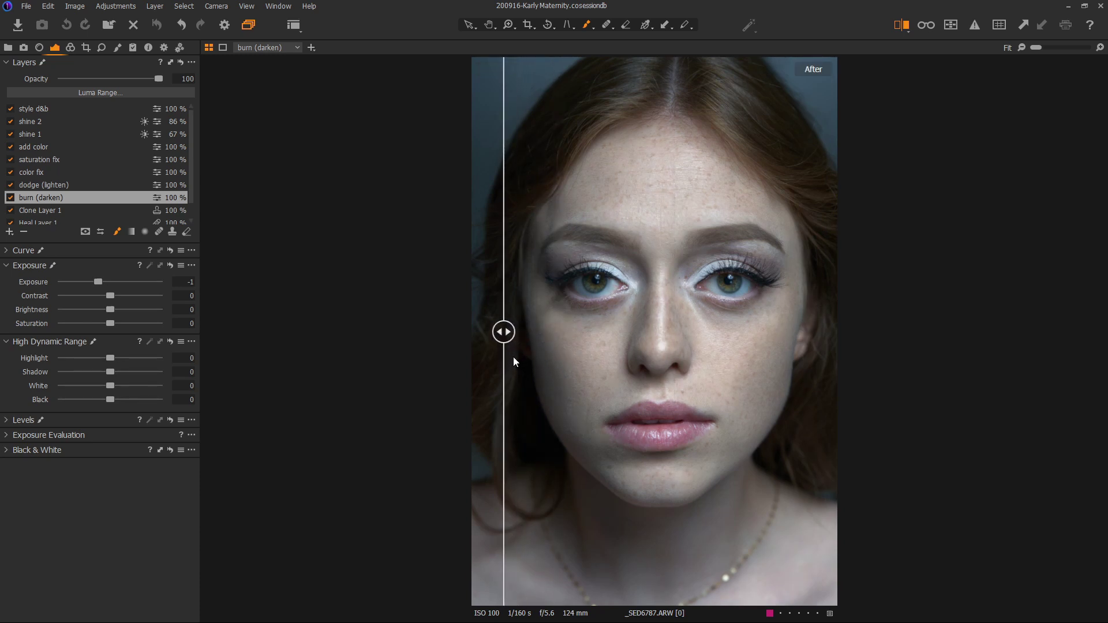
left_click_drag(514, 362, 481, 363)
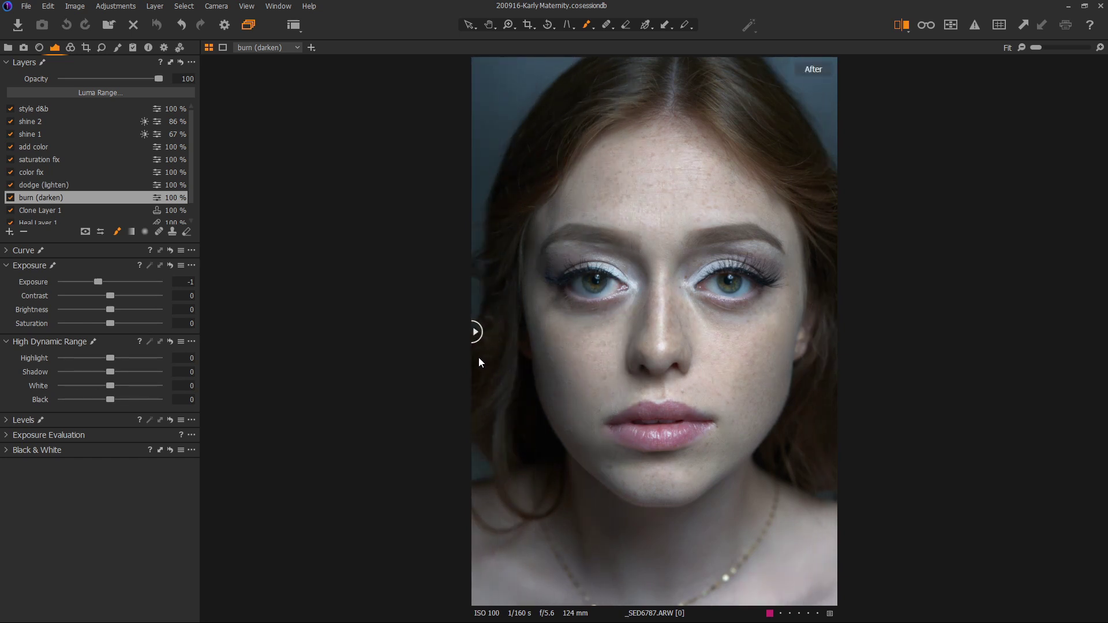